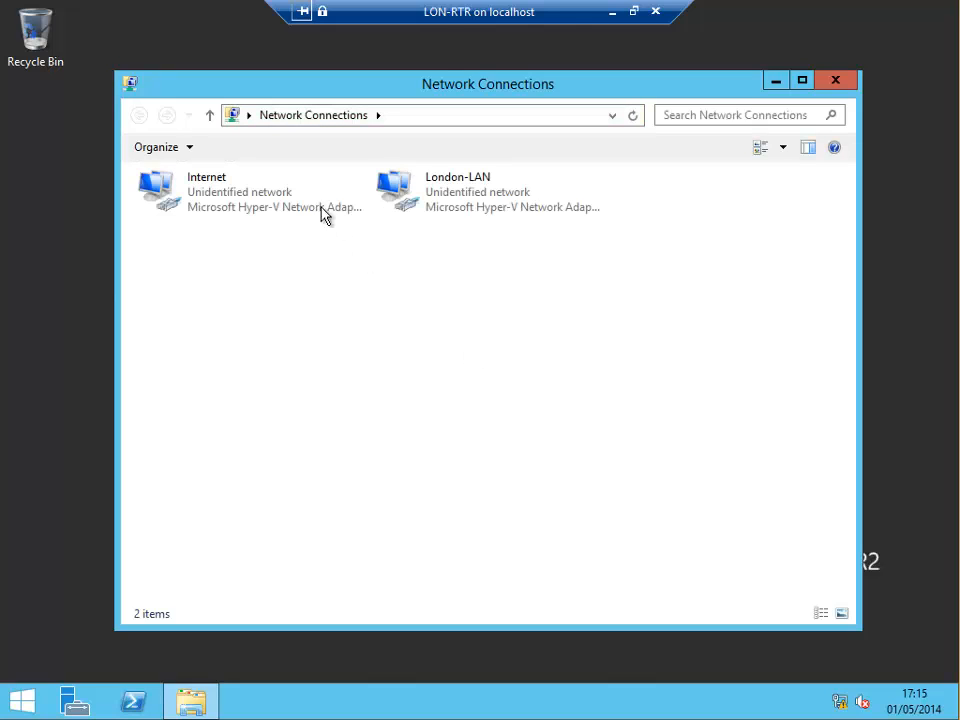
pyautogui.click(195, 198)
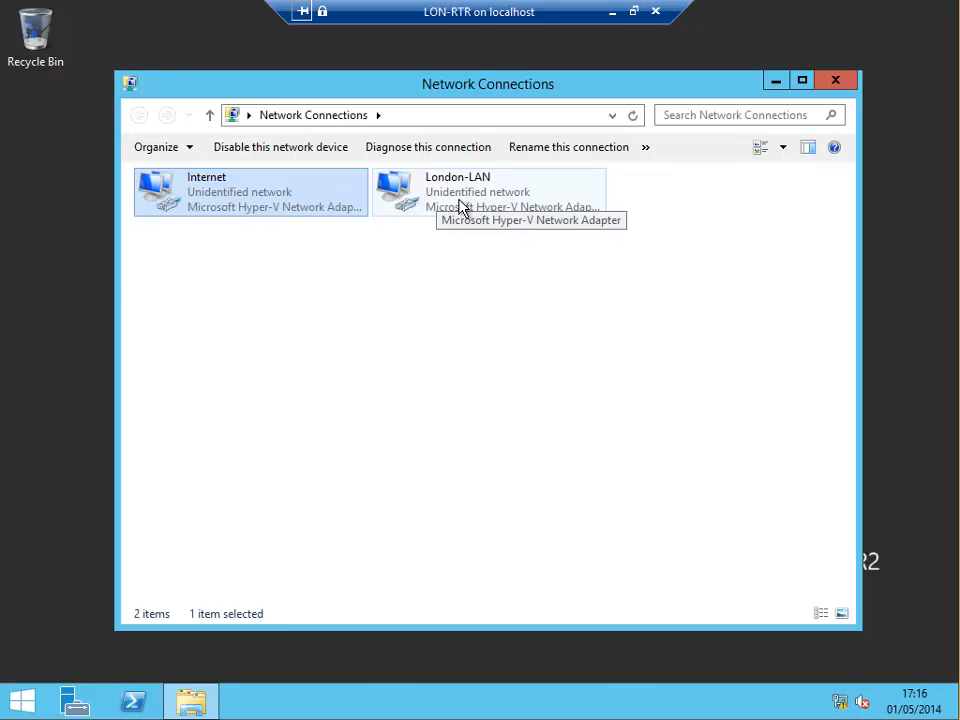
pyautogui.click(406, 194)
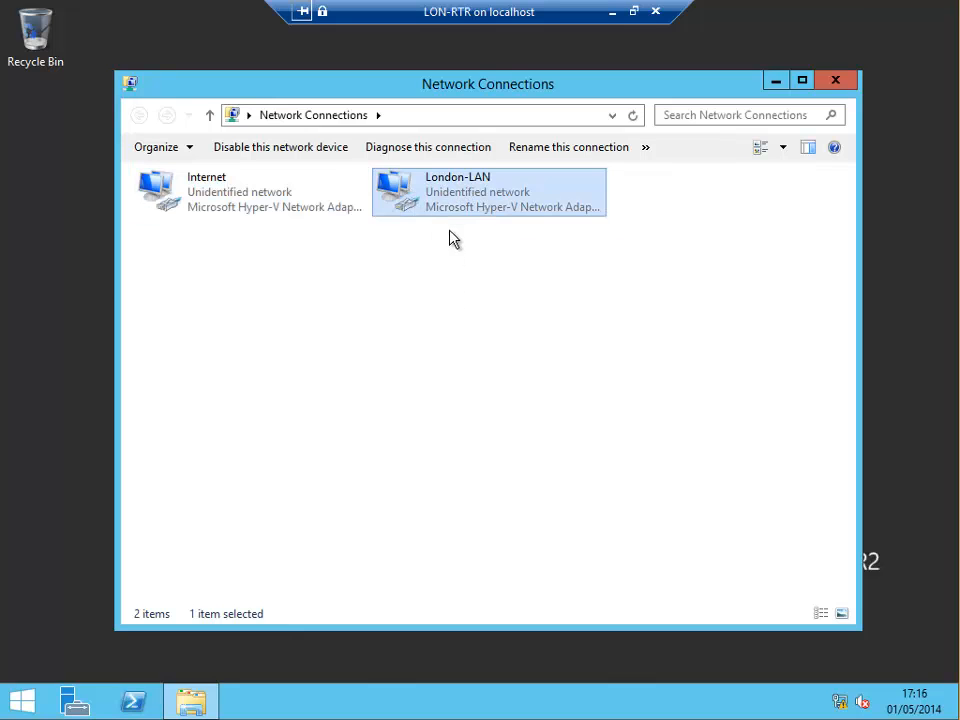
pyautogui.rightClick(410, 192)
pyautogui.click(455, 221)
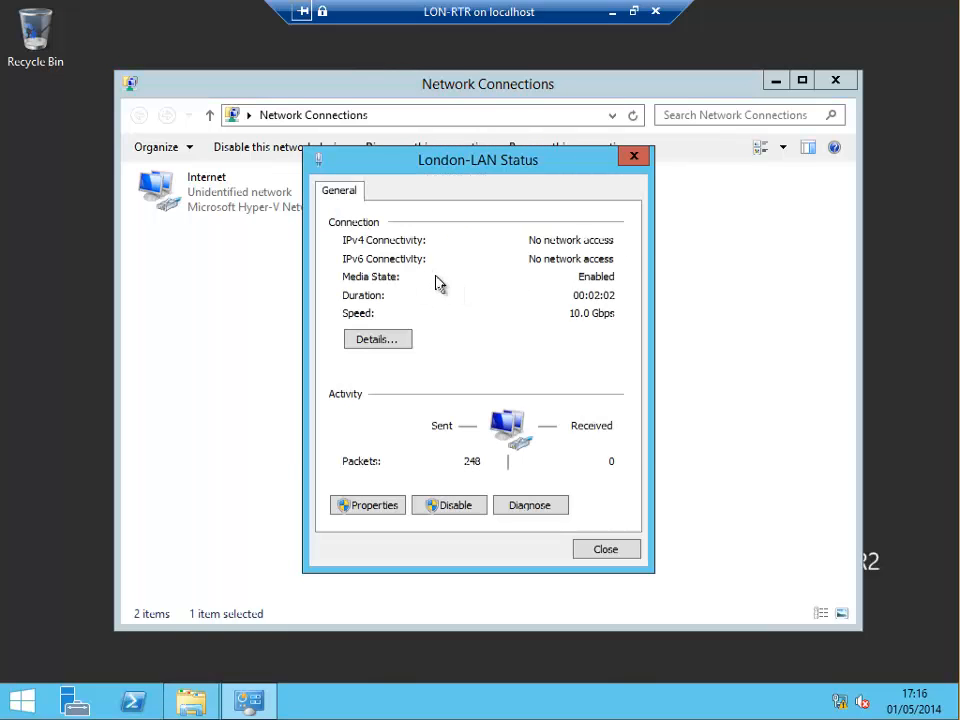
pyautogui.click(372, 342)
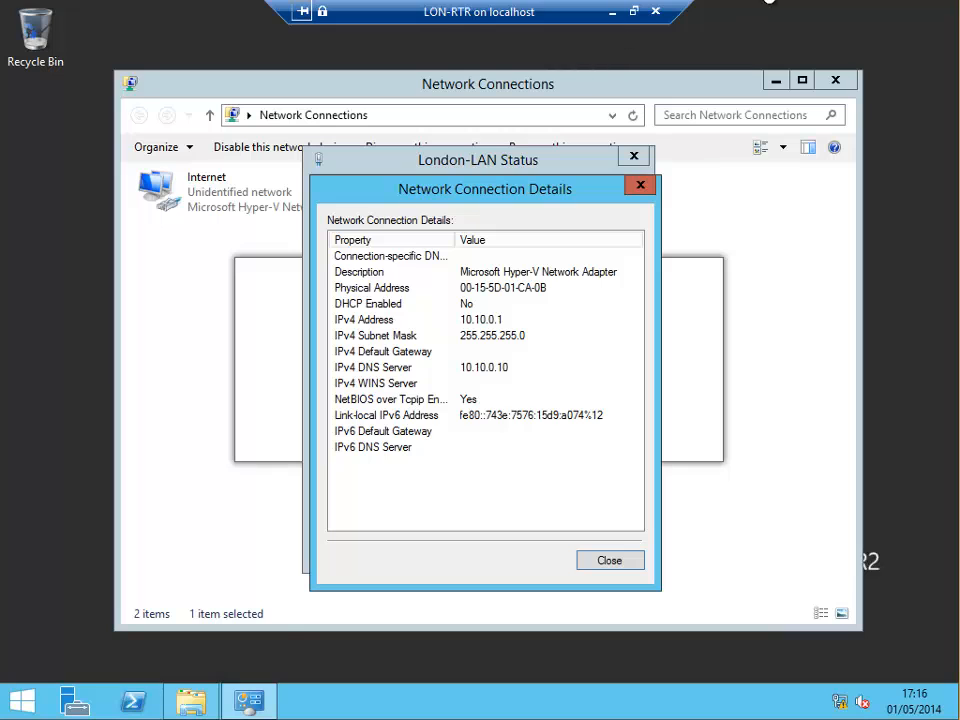
pyautogui.click(613, 12)
pyautogui.moveTo(362, 702)
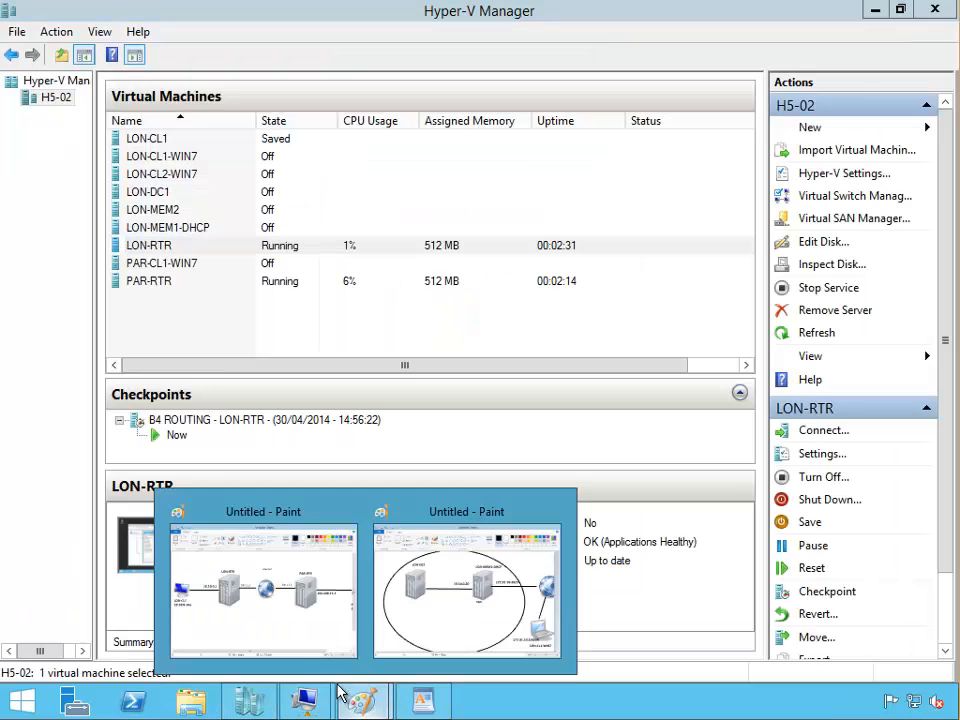
pyautogui.click(285, 617)
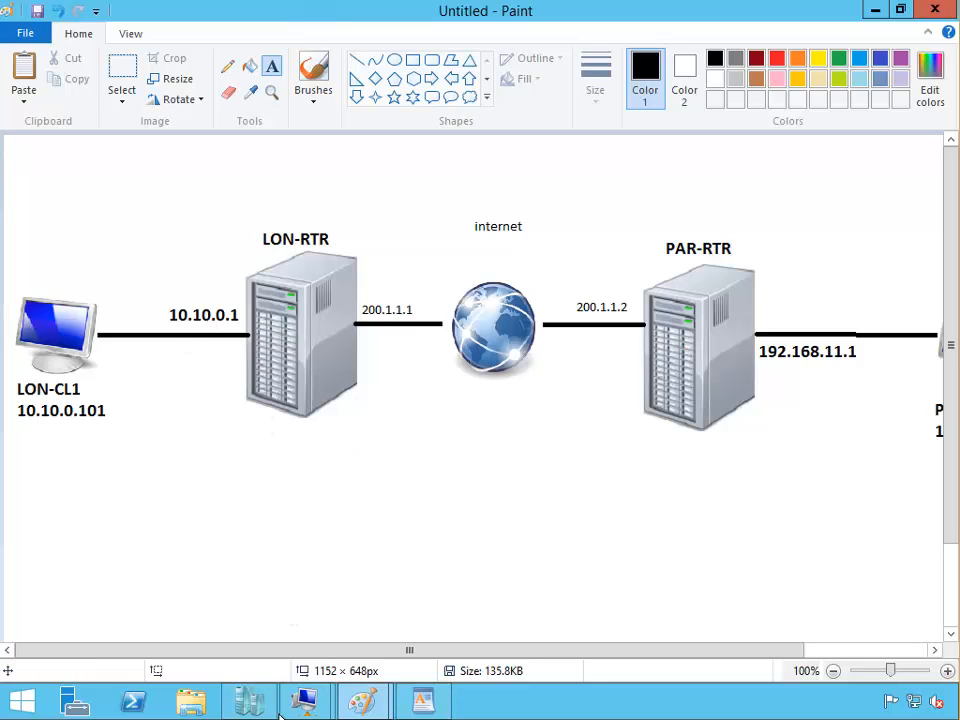
pyautogui.moveTo(304, 702)
pyautogui.click(256, 620)
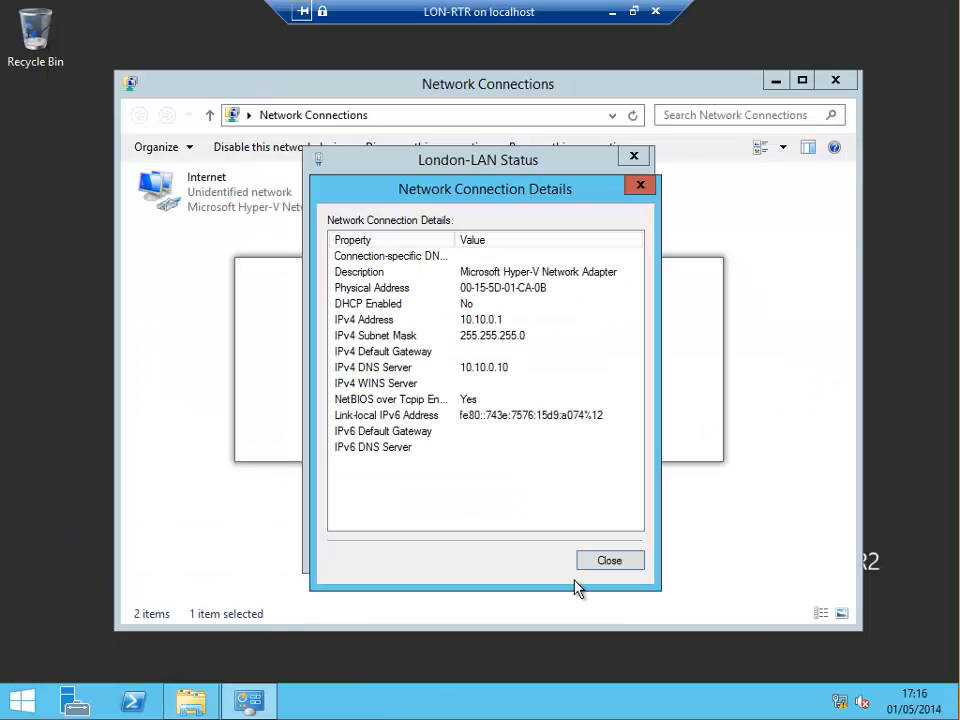
pyautogui.click(606, 566)
# Confirm the Internet adapter's address is 200.1.1.1, then close Network Connections and minimise LON-RTR.
pyautogui.click(597, 551)
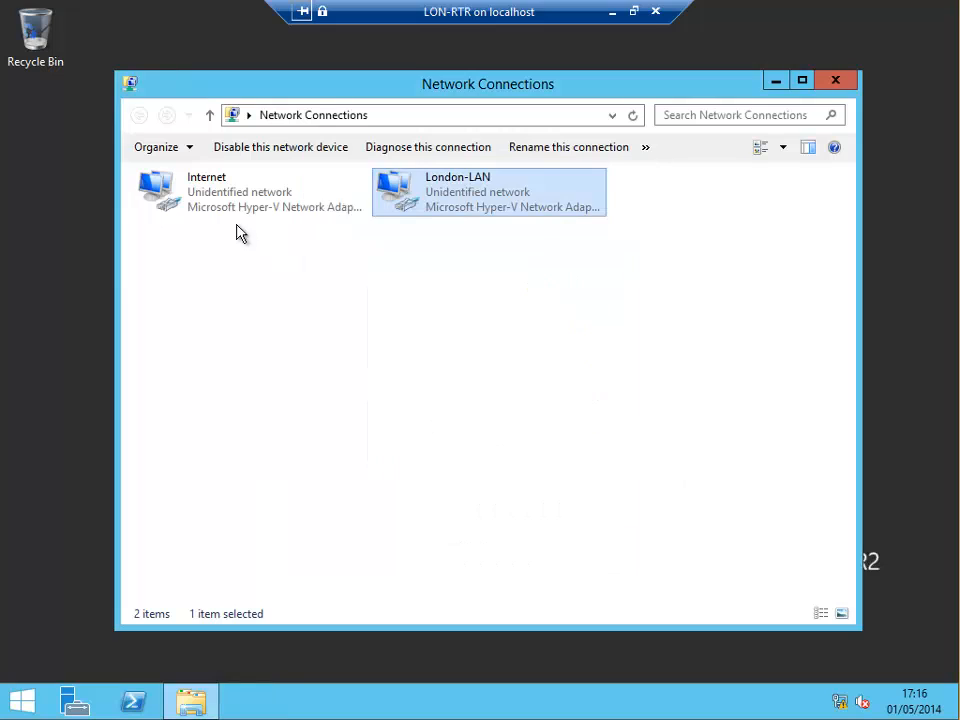
pyautogui.click(205, 208)
pyautogui.rightClick(205, 208)
pyautogui.click(249, 233)
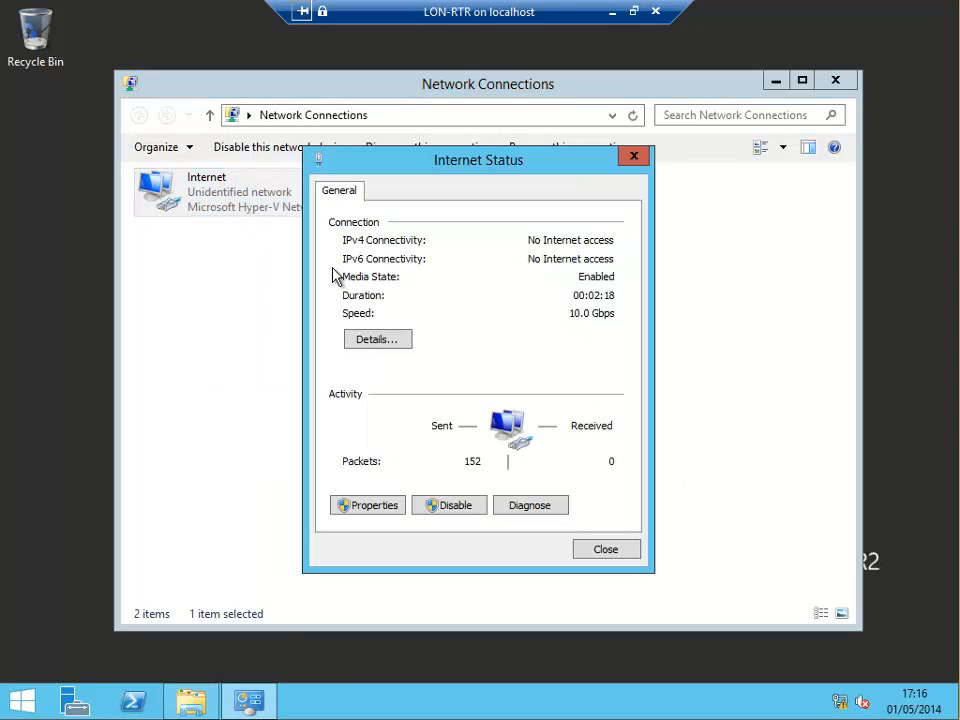
pyautogui.click(369, 343)
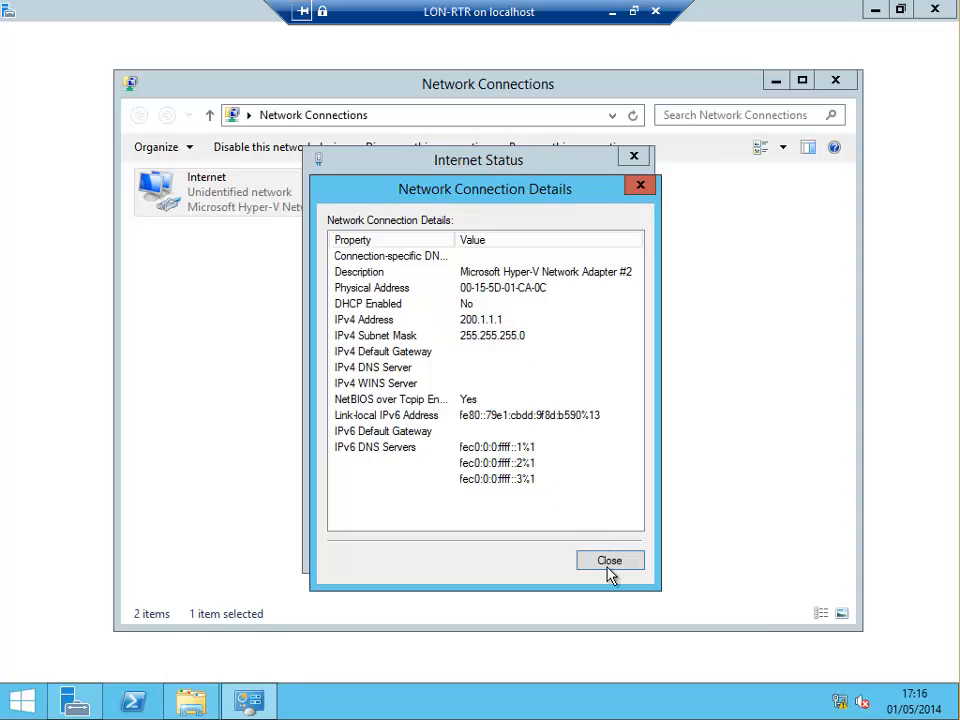
pyautogui.click(609, 562)
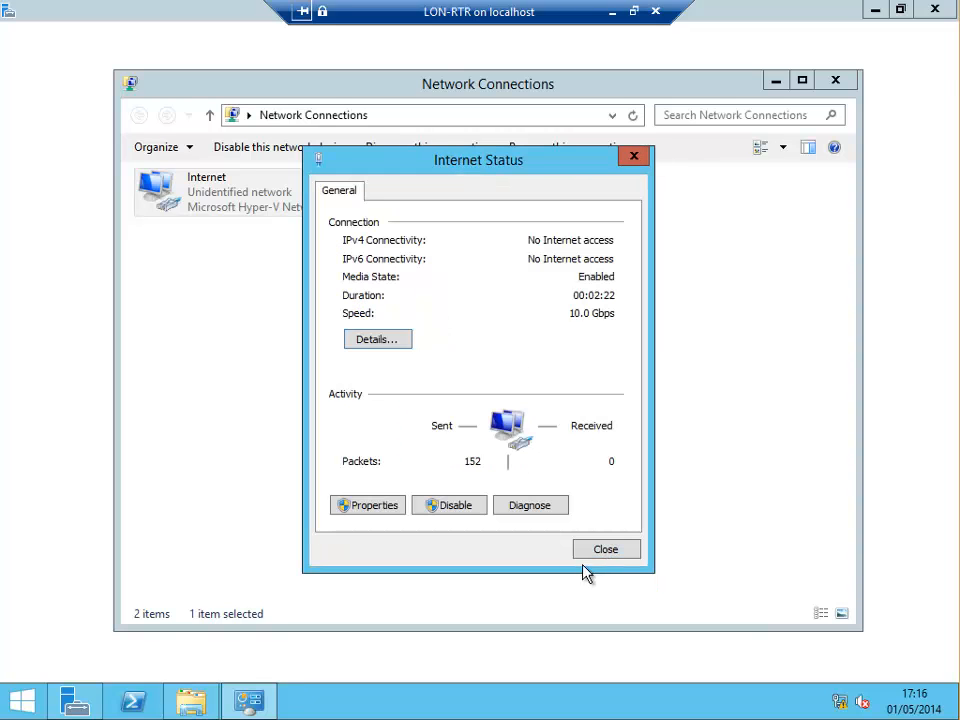
pyautogui.click(600, 546)
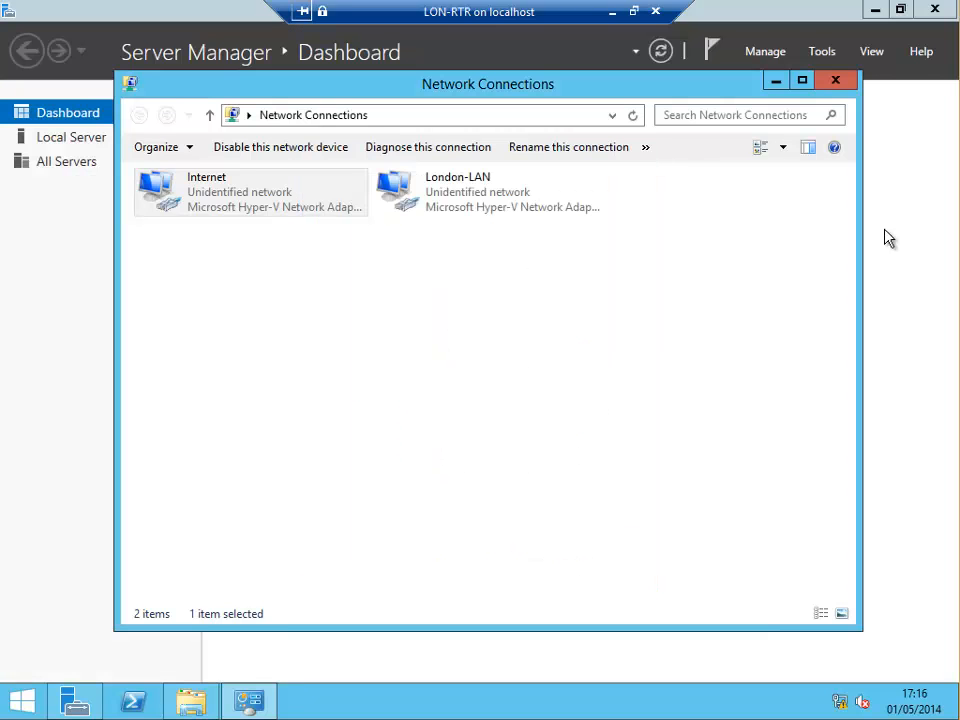
pyautogui.click(838, 84)
pyautogui.click(628, 16)
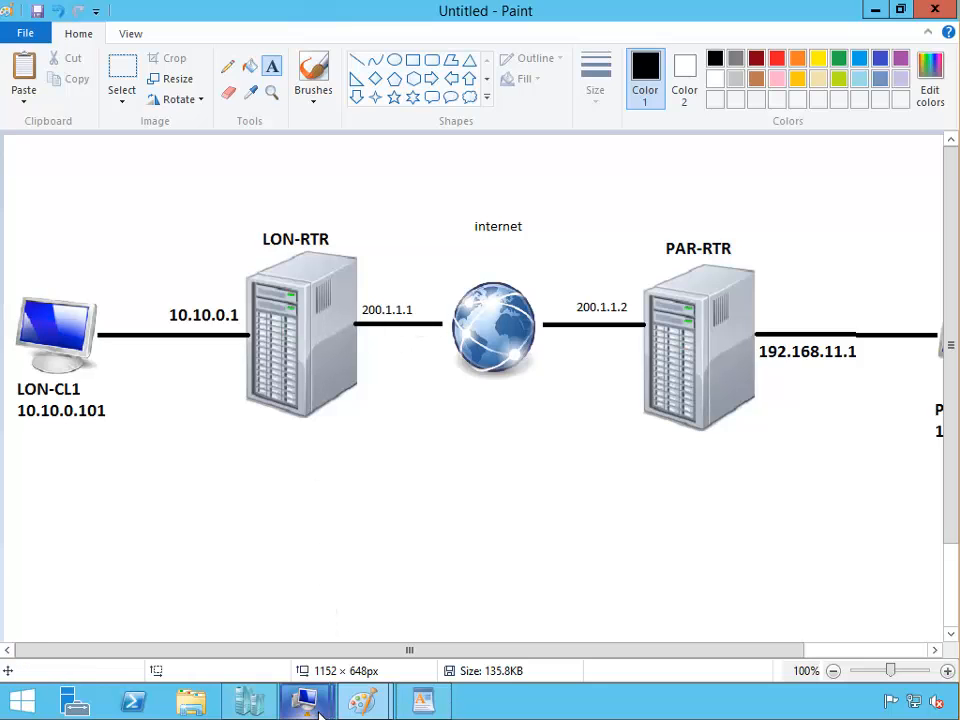
# Bring up the PAR-RTR session and sign in as Administrator with the account password.
pyautogui.moveTo(305, 701)
pyautogui.click(371, 619)
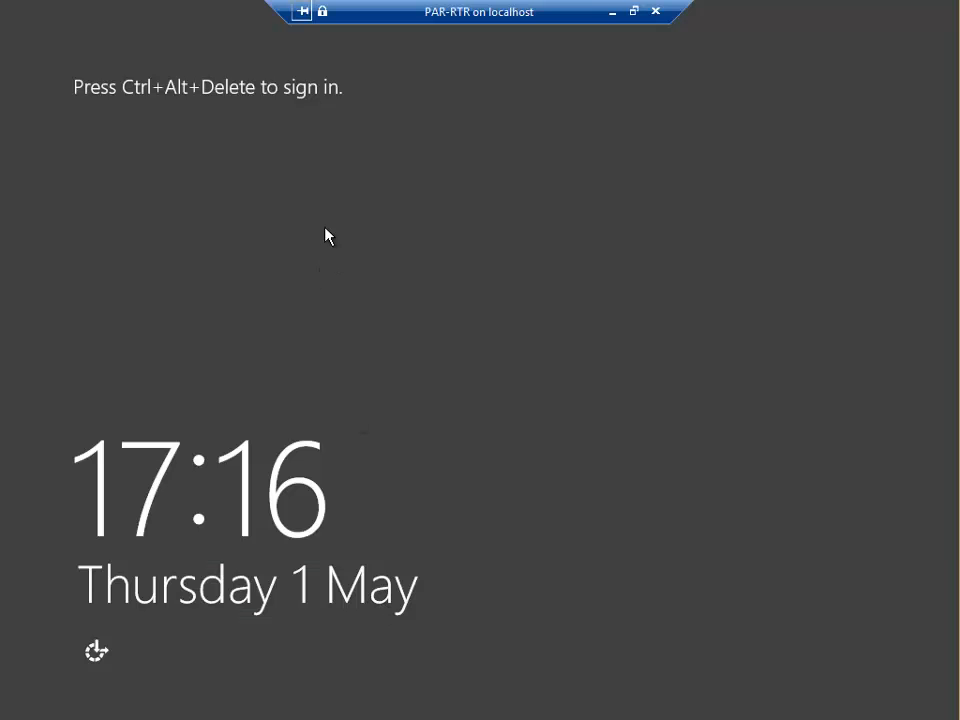
pyautogui.click(634, 12)
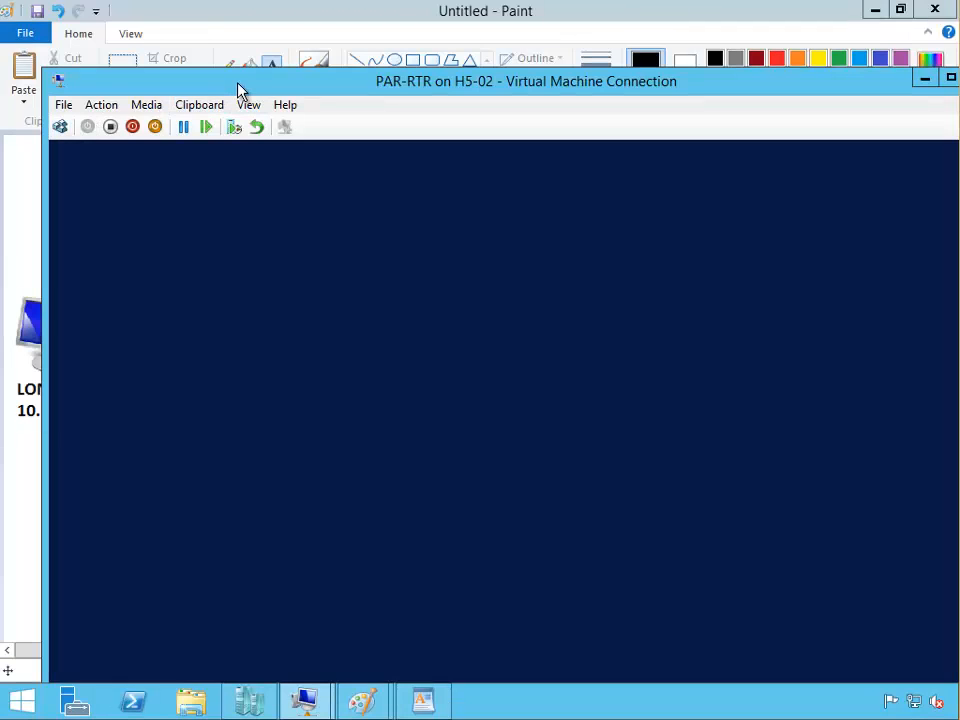
pyautogui.doubleClick(238, 82)
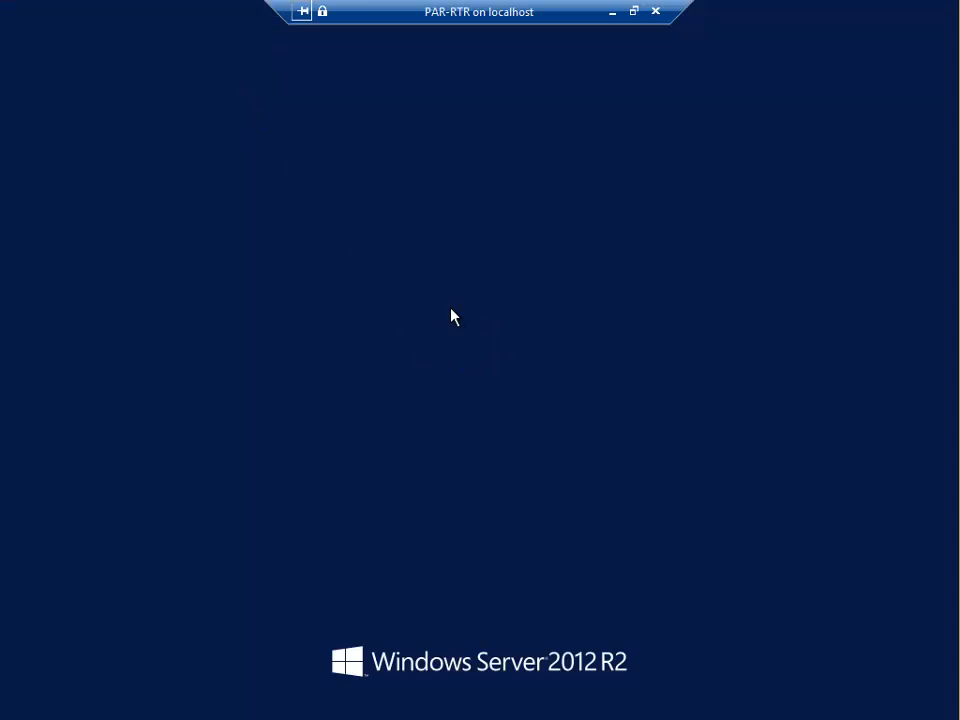
pyautogui.write('Pa')
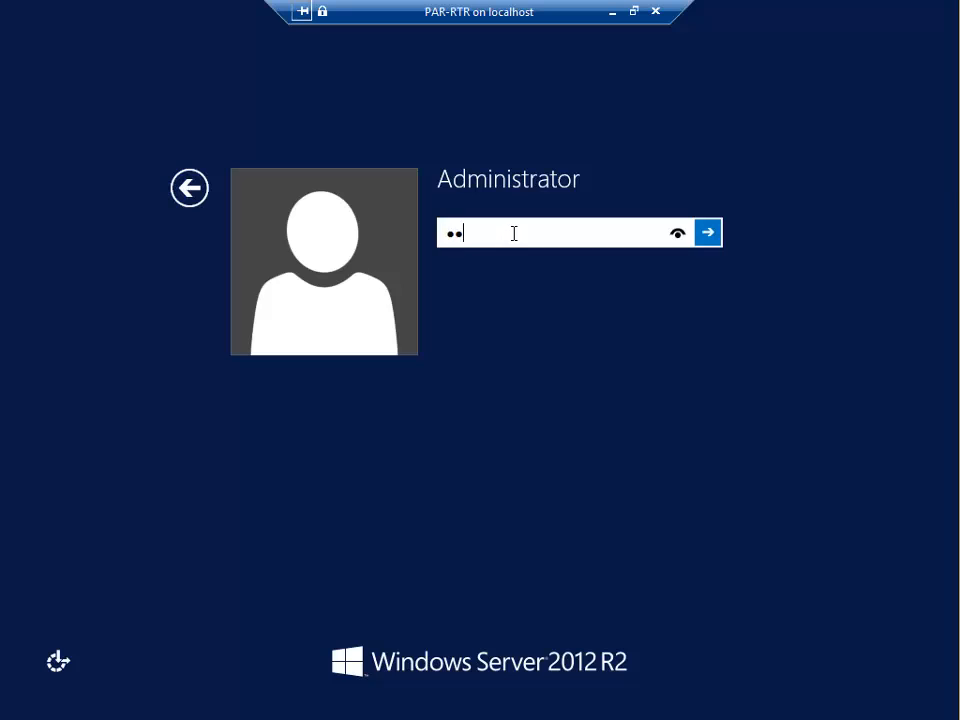
pyautogui.press('Return')
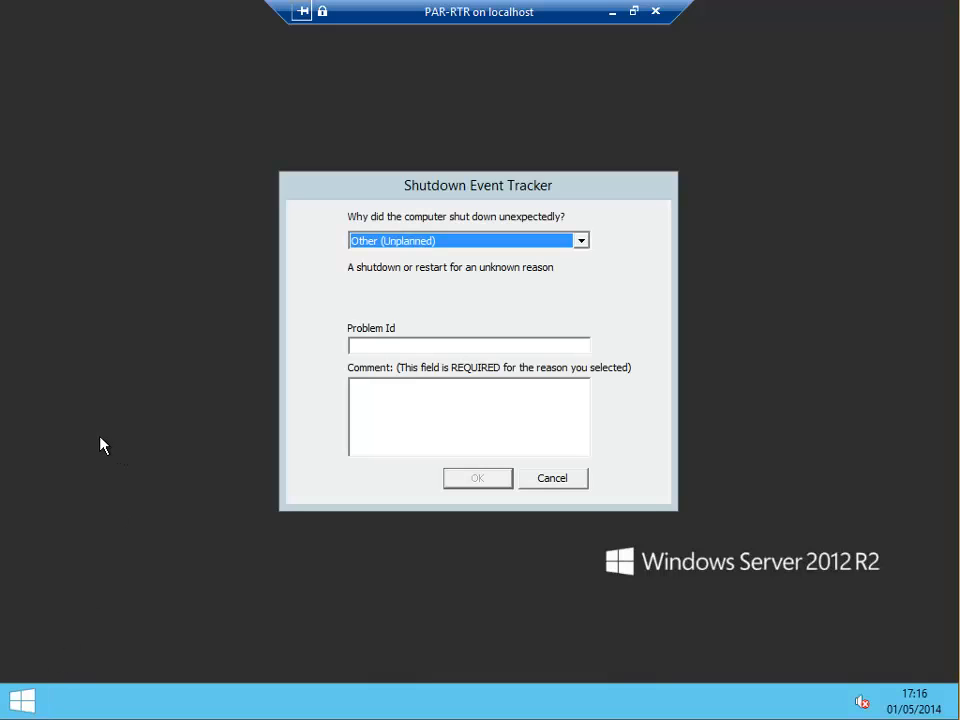
# Open Network Connections from the Win+X menu and cancel the Shutdown Event Tracker prompt.
pyautogui.press('super+x')
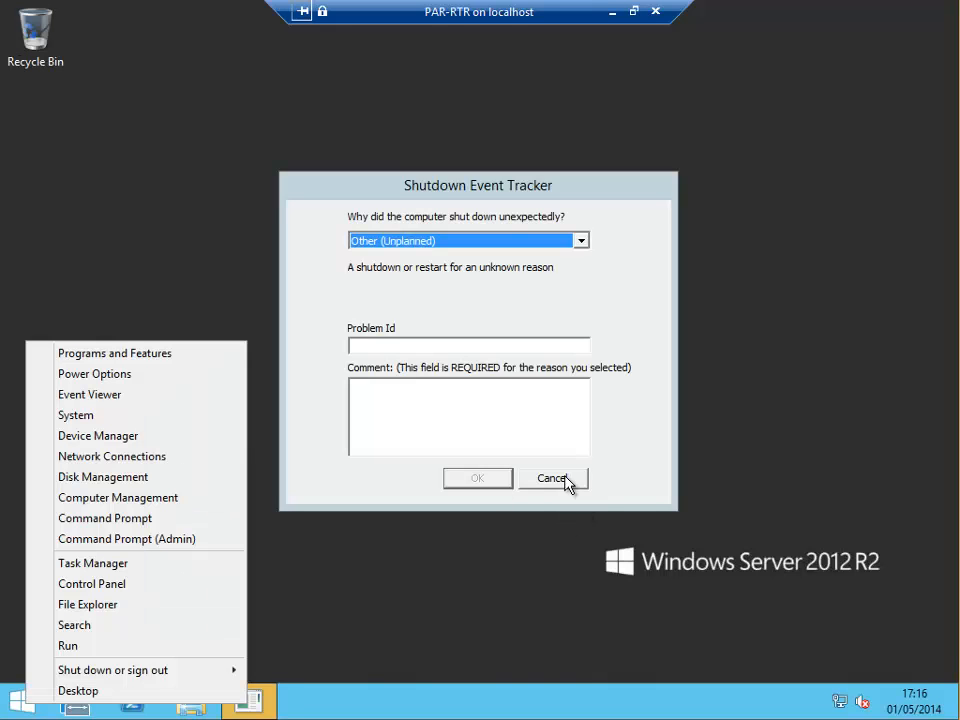
pyautogui.click(68, 455)
pyautogui.click(554, 479)
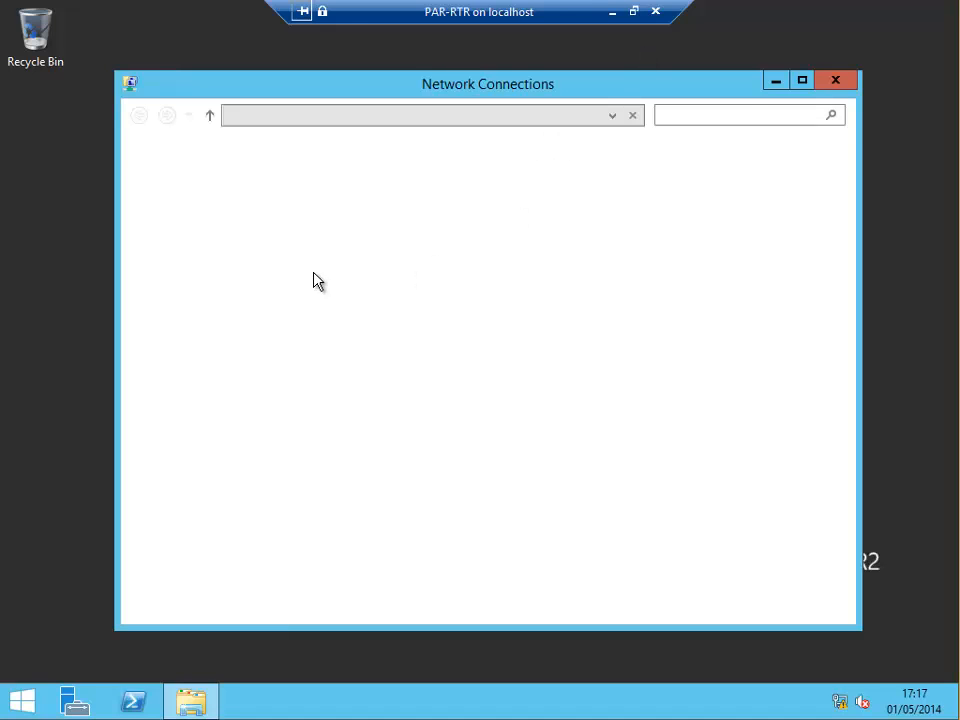
# Check the Internet adapter's connection details show 200.1.1.2.
pyautogui.click(178, 188)
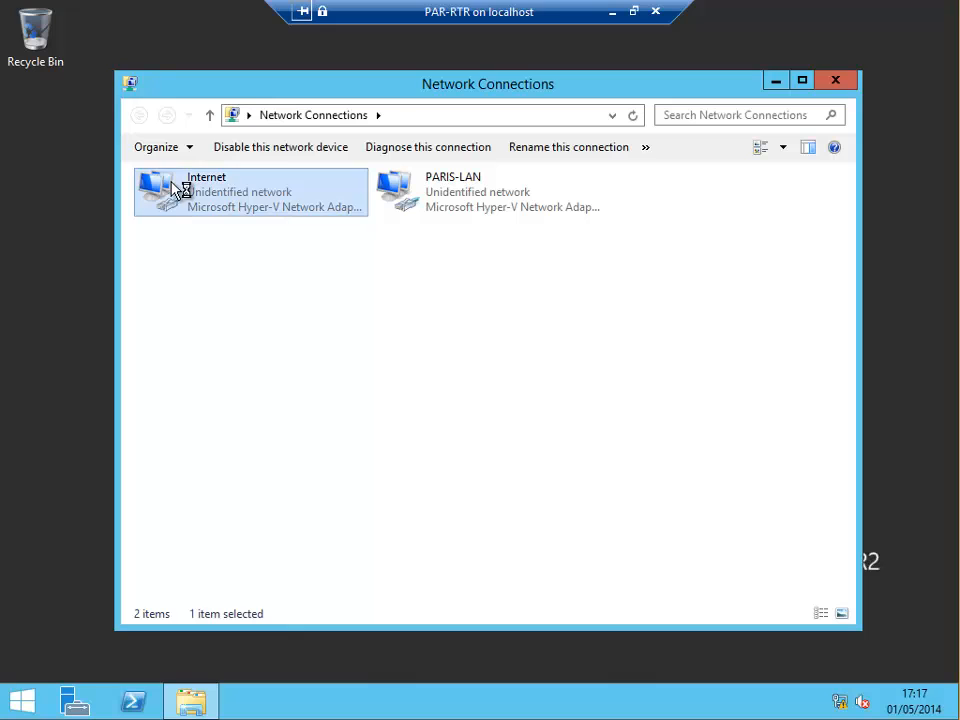
pyautogui.hotkey('shift', 'F10')
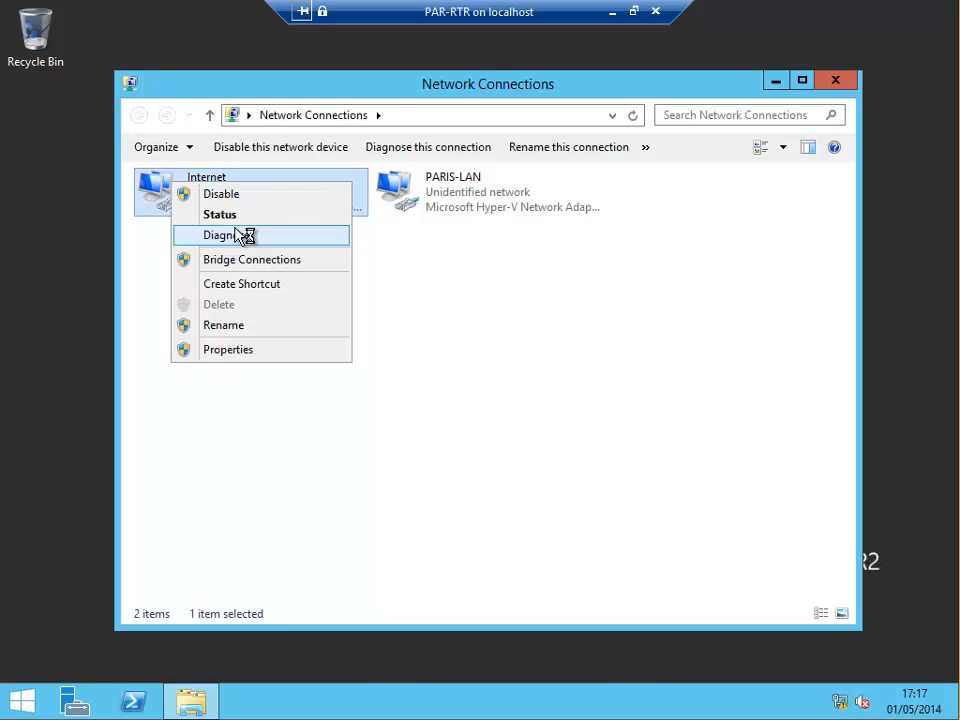
pyautogui.click(246, 216)
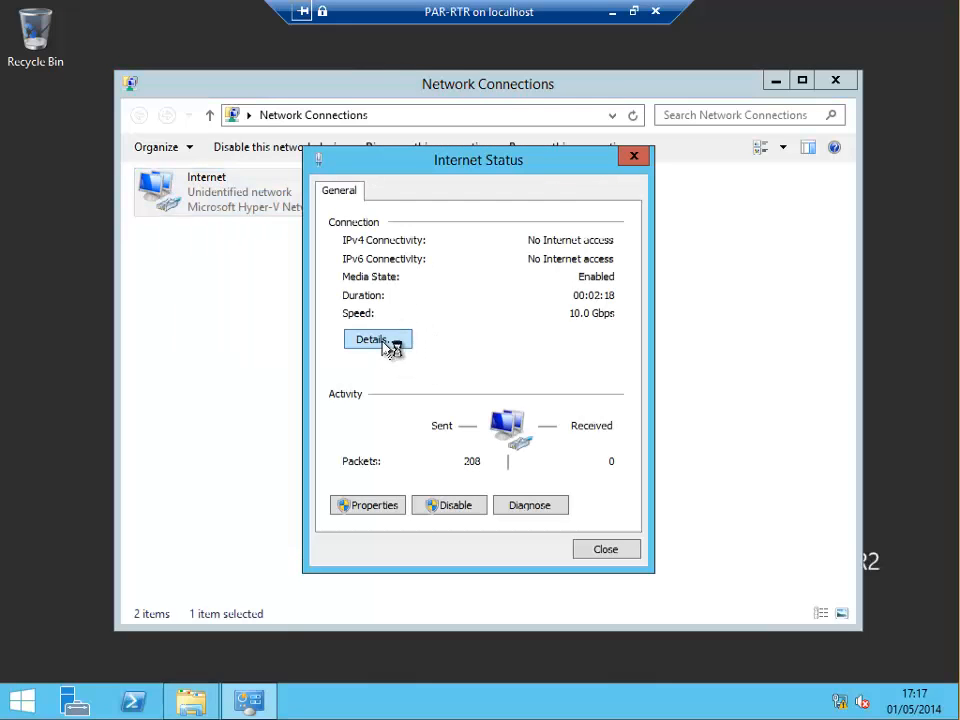
pyautogui.click(385, 341)
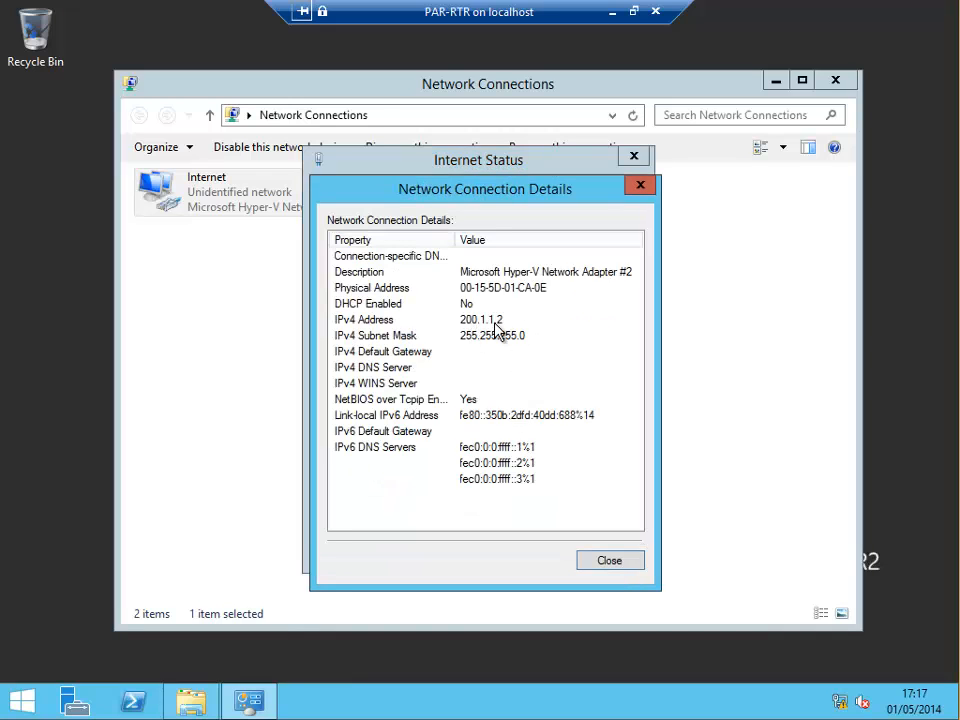
pyautogui.click(609, 560)
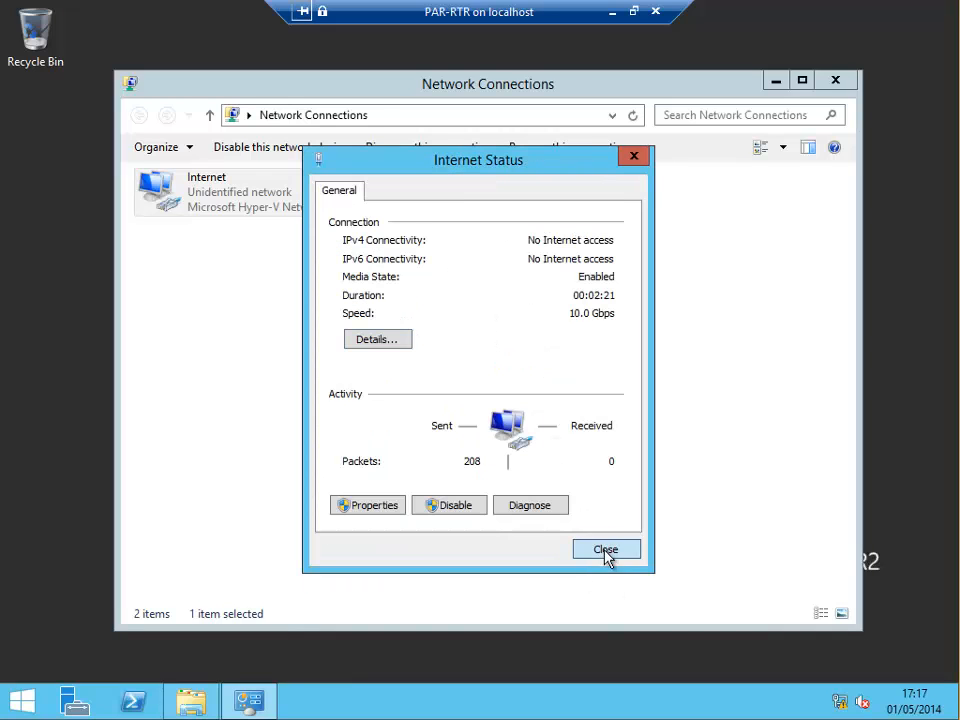
pyautogui.click(604, 550)
# Check the PARIS-LAN adapter's details show 192.168.11.1, then minimise the PAR-RTR session.
pyautogui.rightClick(452, 194)
pyautogui.click(495, 220)
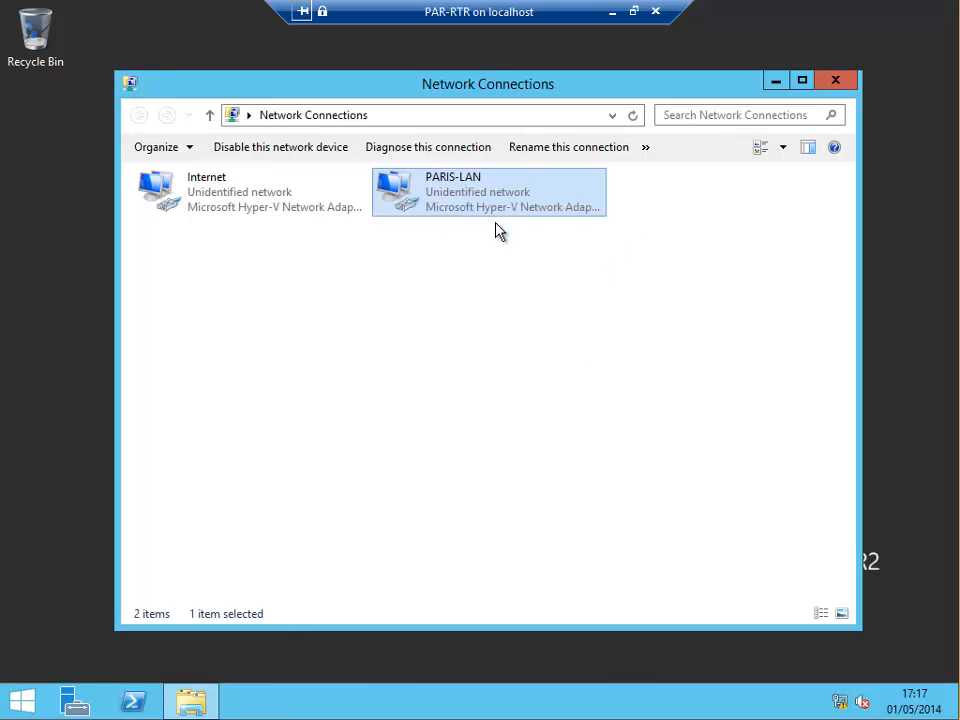
pyautogui.click(376, 342)
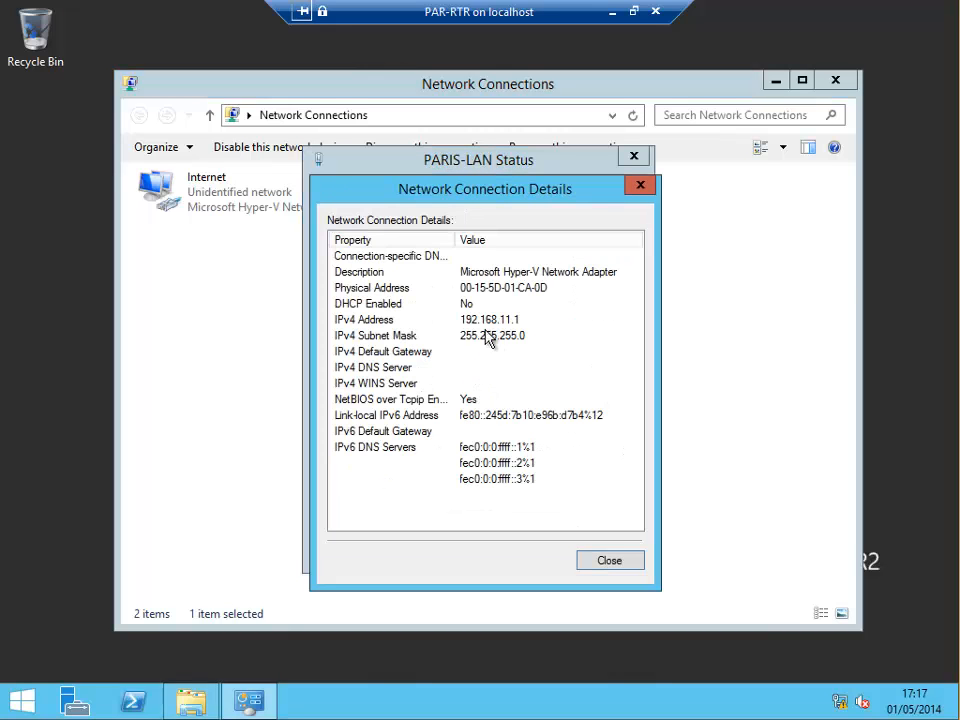
pyautogui.click(608, 561)
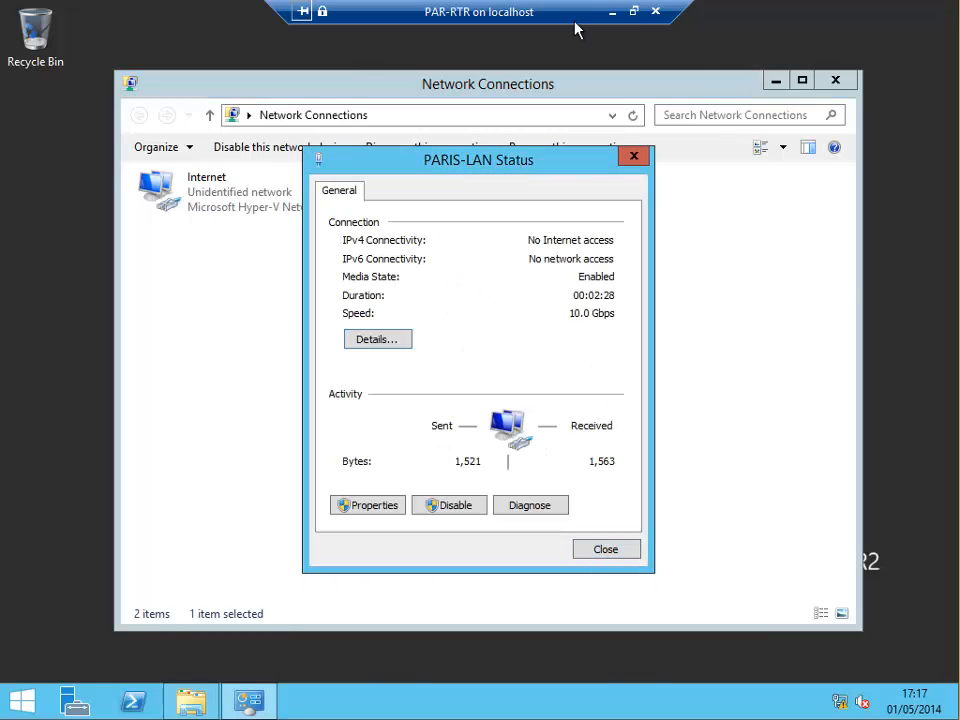
pyautogui.click(612, 12)
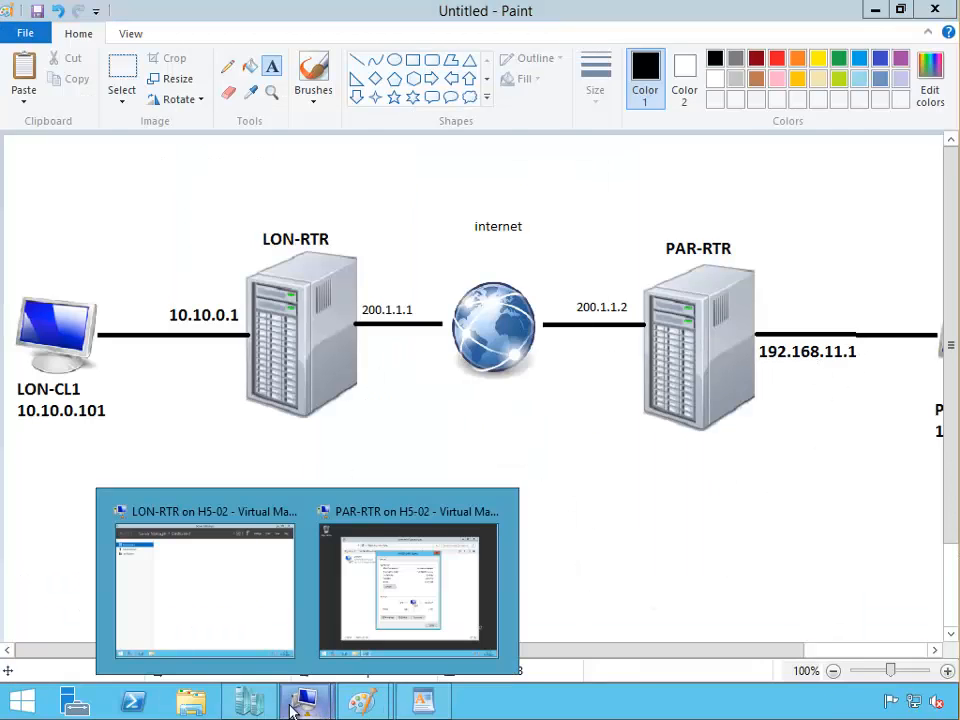
# Apply LON-CL1-WIN7's B4 ROUTING checkpoint.
pyautogui.click(249, 700)
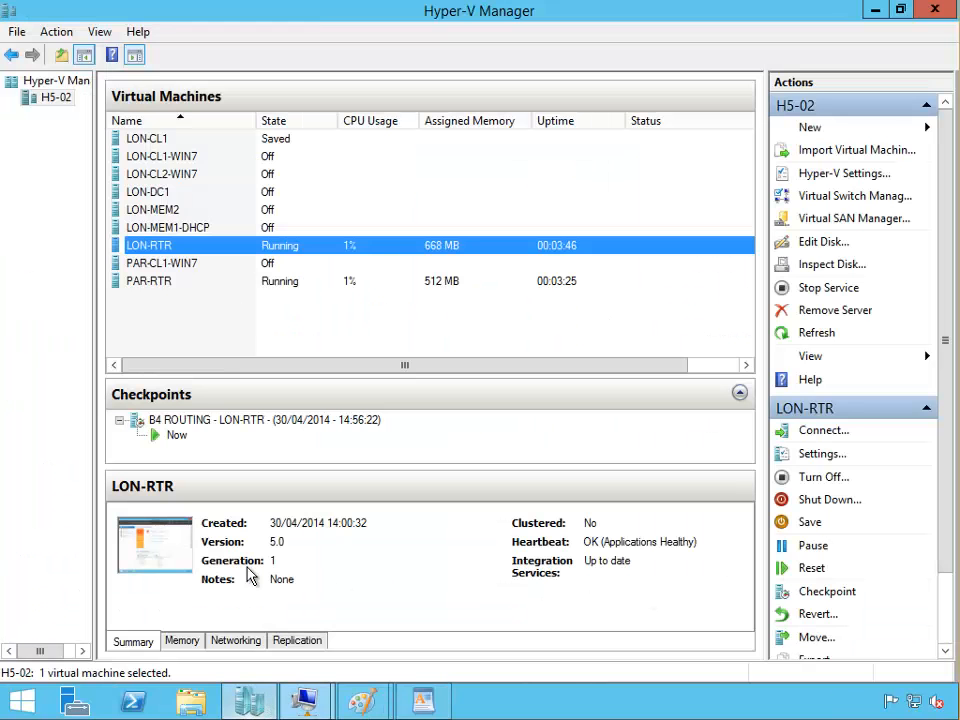
pyautogui.click(183, 157)
pyautogui.rightClick(244, 419)
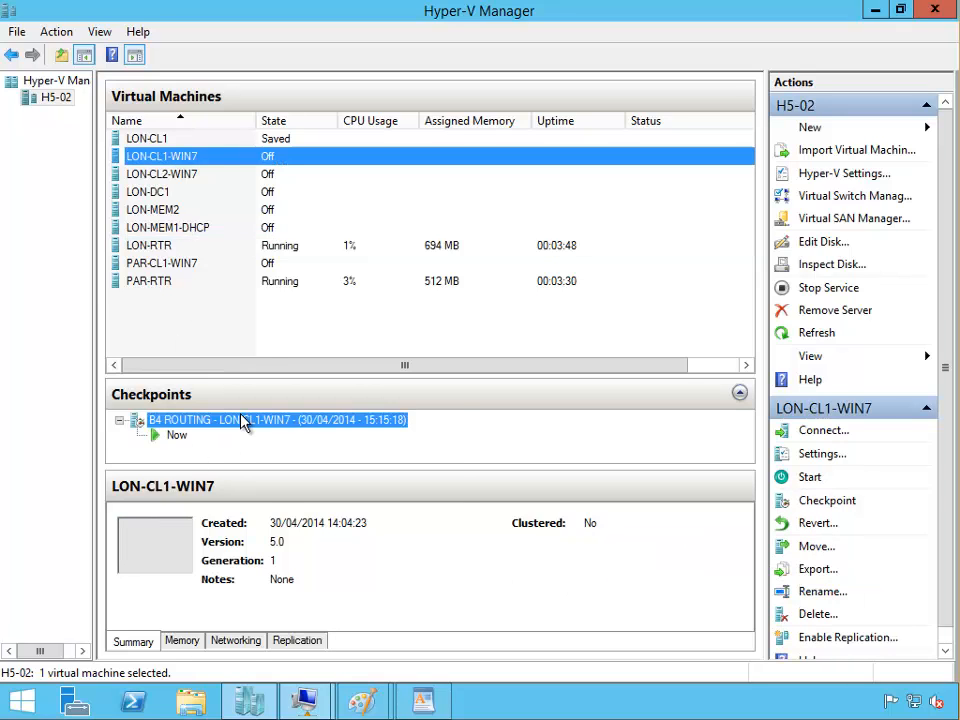
pyautogui.click(291, 451)
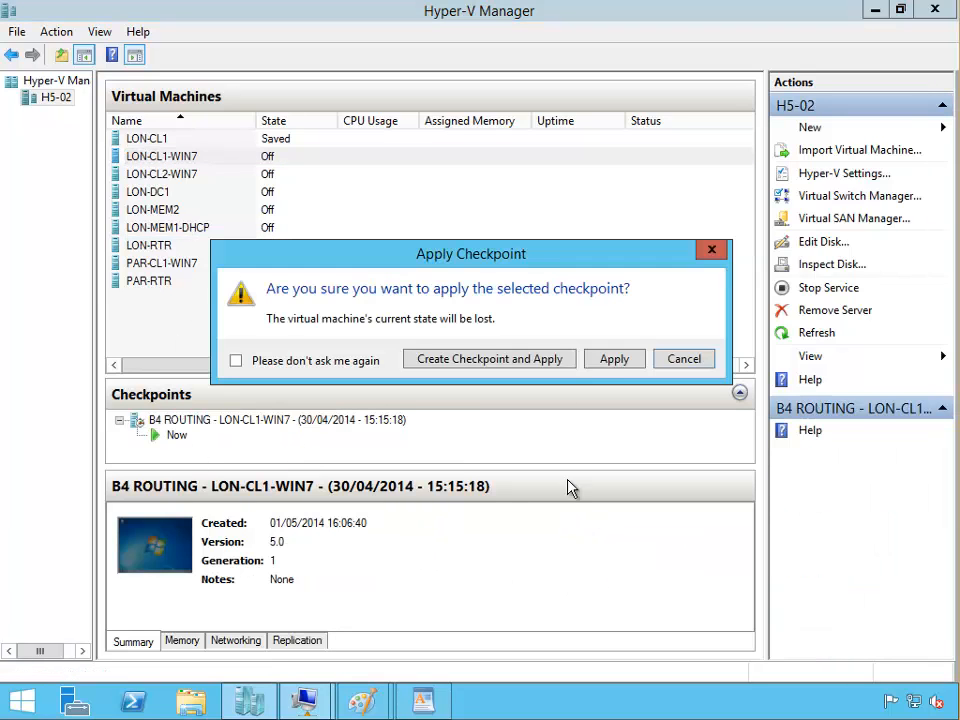
pyautogui.click(608, 360)
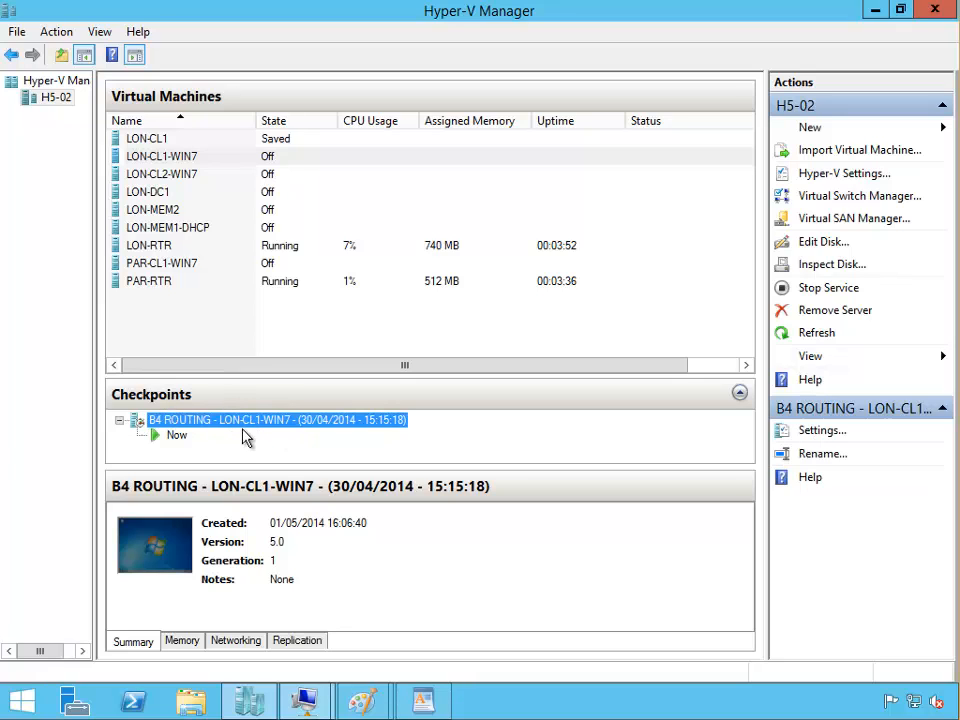
# Connect to PAR-CL1-WIN7, start it, and minimise its window.
pyautogui.click(159, 268)
pyautogui.rightClick(162, 266)
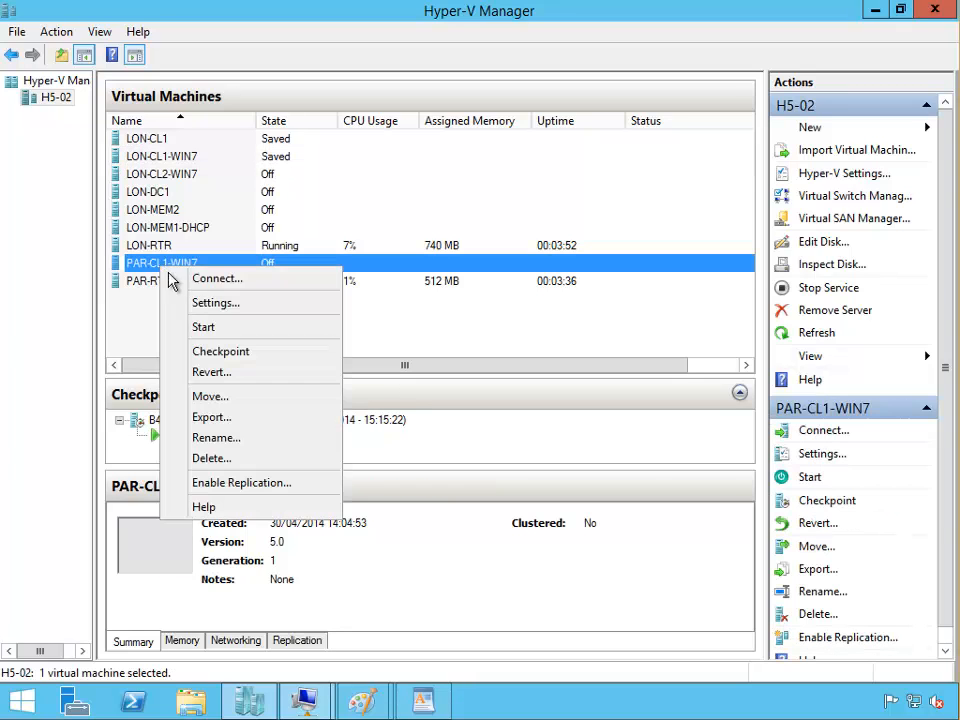
pyautogui.click(180, 278)
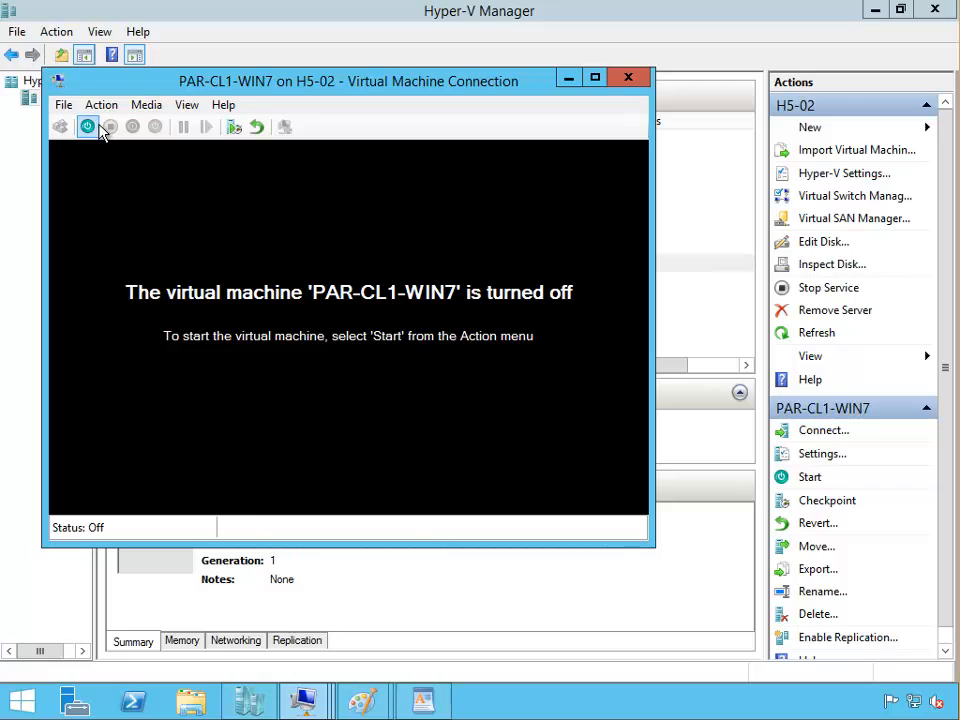
pyautogui.click(88, 127)
pyautogui.click(569, 79)
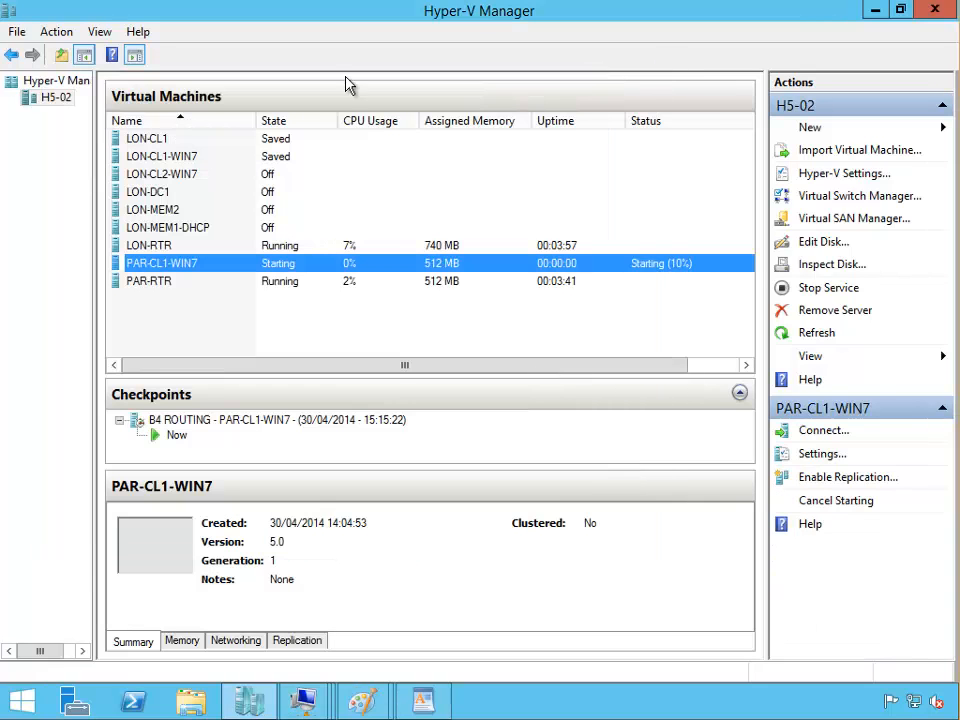
# Connect to LON-CL1-WIN7, start it from its saved state, and return to the network diagram.
pyautogui.click(174, 158)
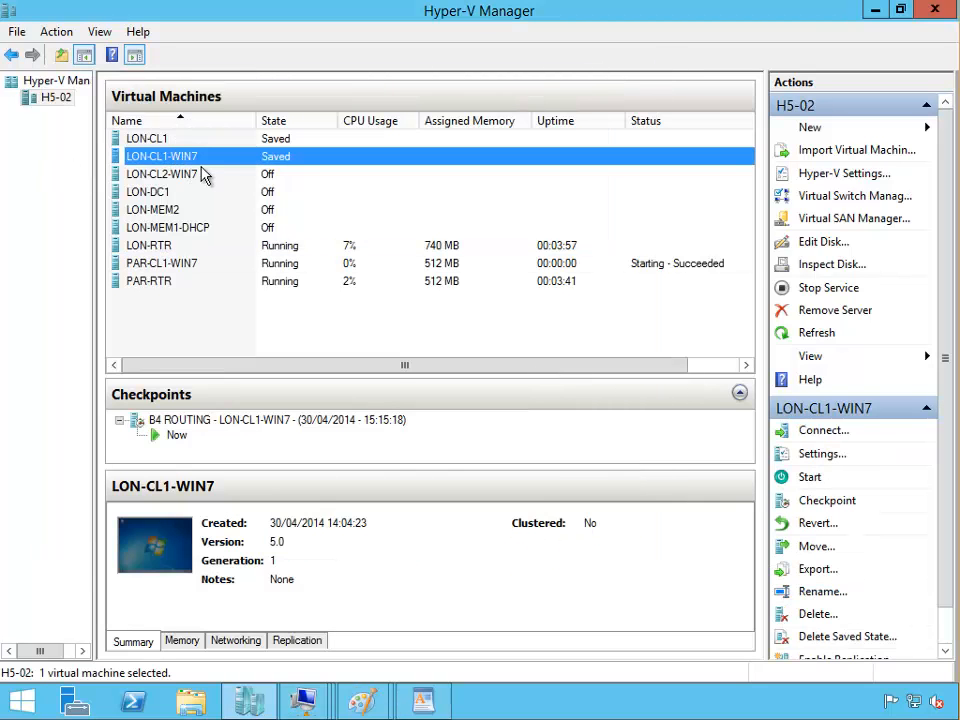
pyautogui.rightClick(211, 161)
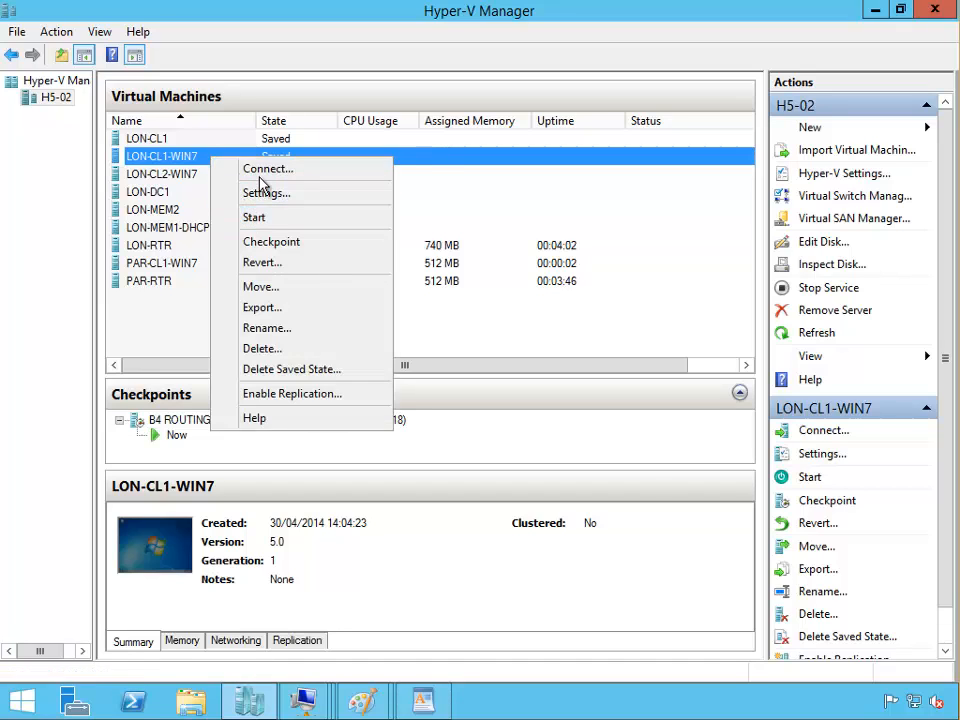
pyautogui.click(244, 170)
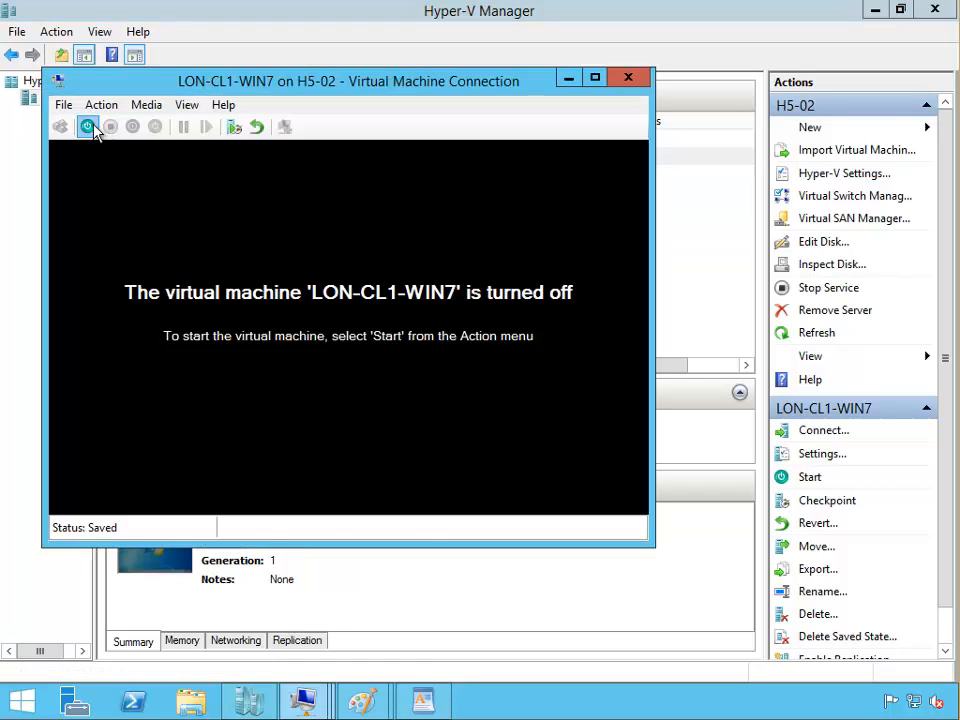
pyautogui.click(88, 127)
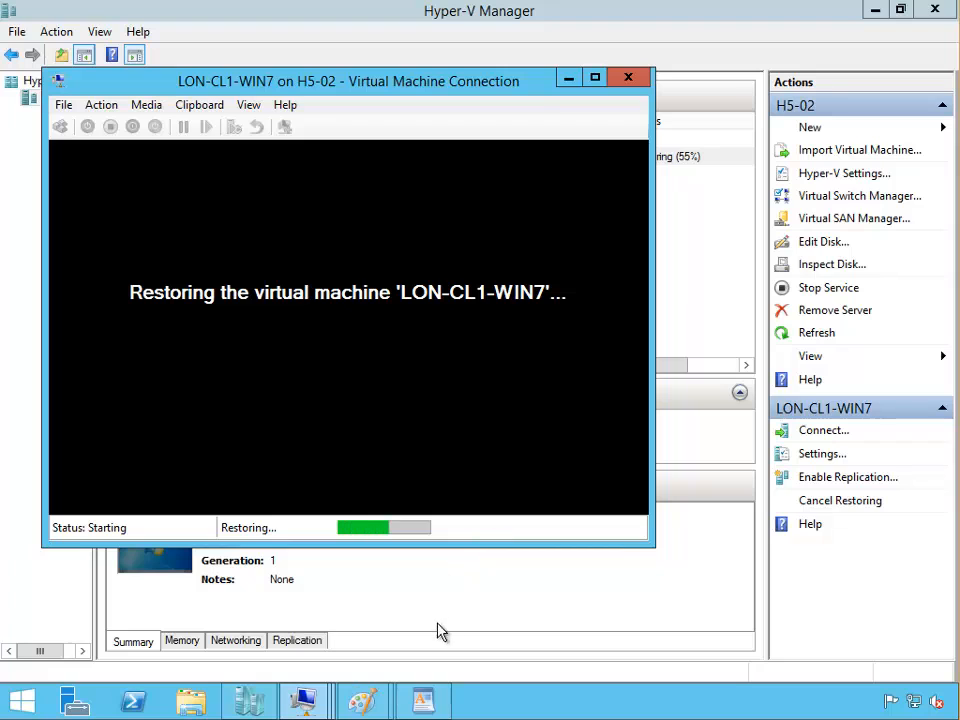
pyautogui.moveTo(362, 698)
pyautogui.click(300, 649)
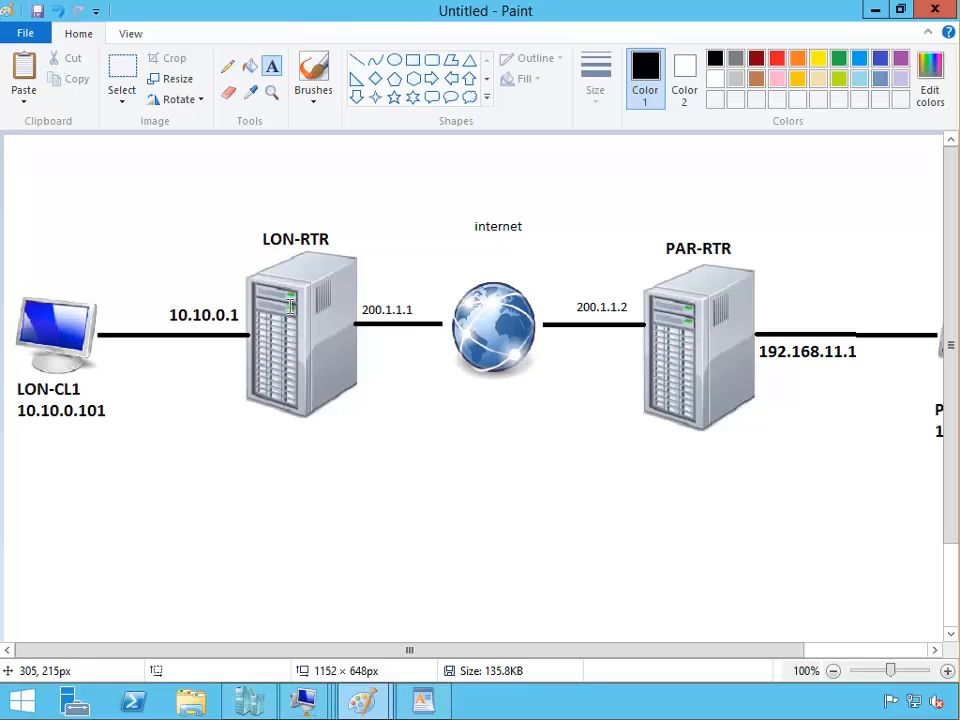
# Put the LON-CL1-WIN7 session in full screen and launch cmd from the Start search.
pyautogui.click(465, 657)
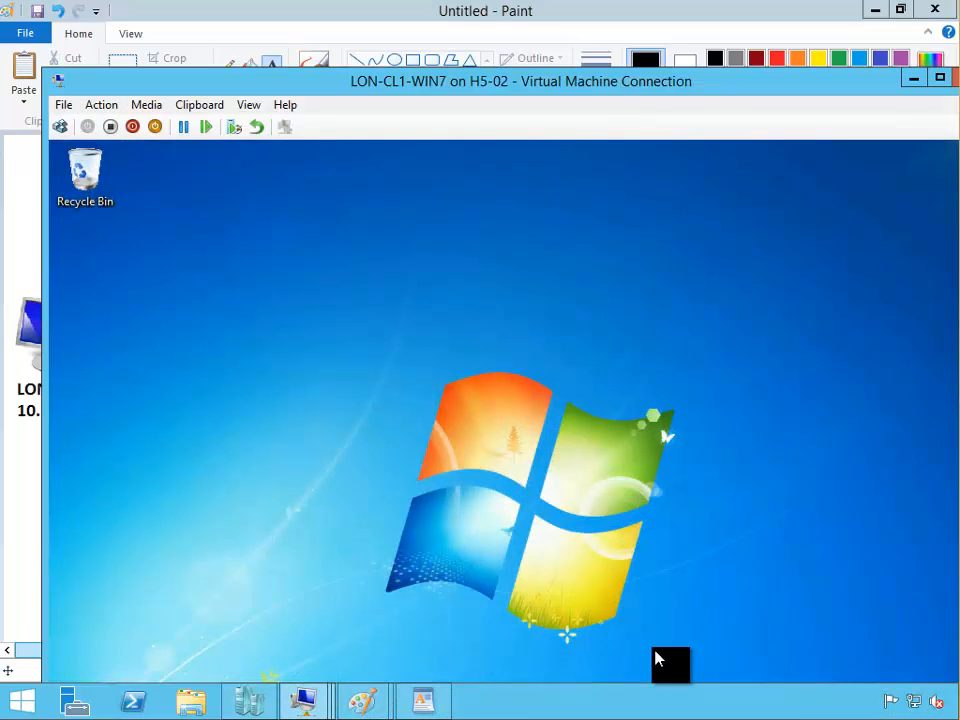
pyautogui.doubleClick(557, 85)
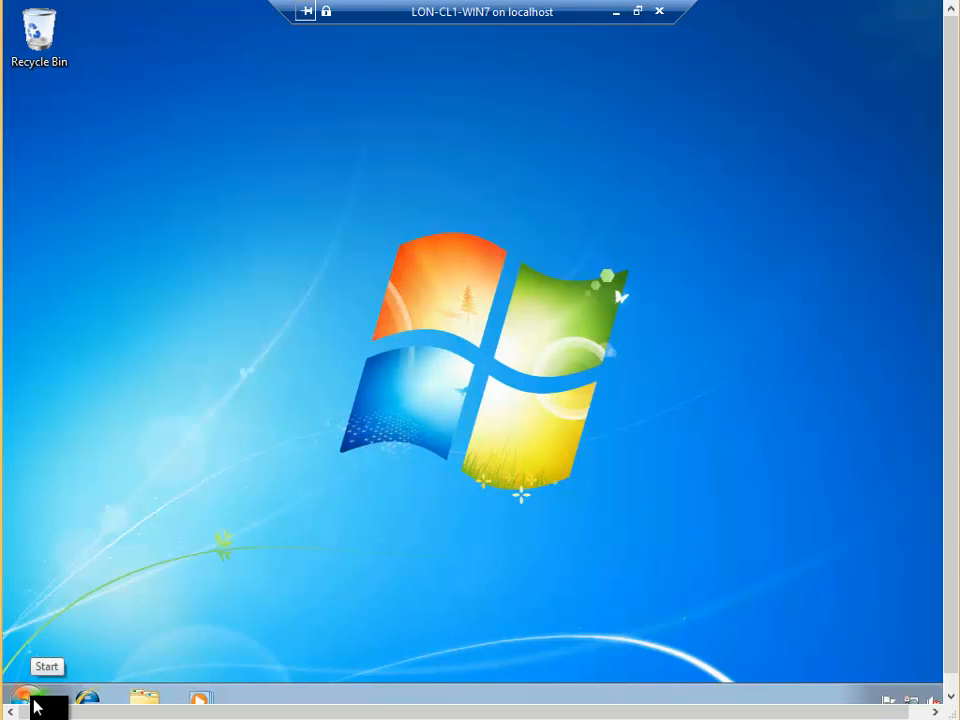
pyautogui.click(637, 12)
pyautogui.doubleClick(645, 98)
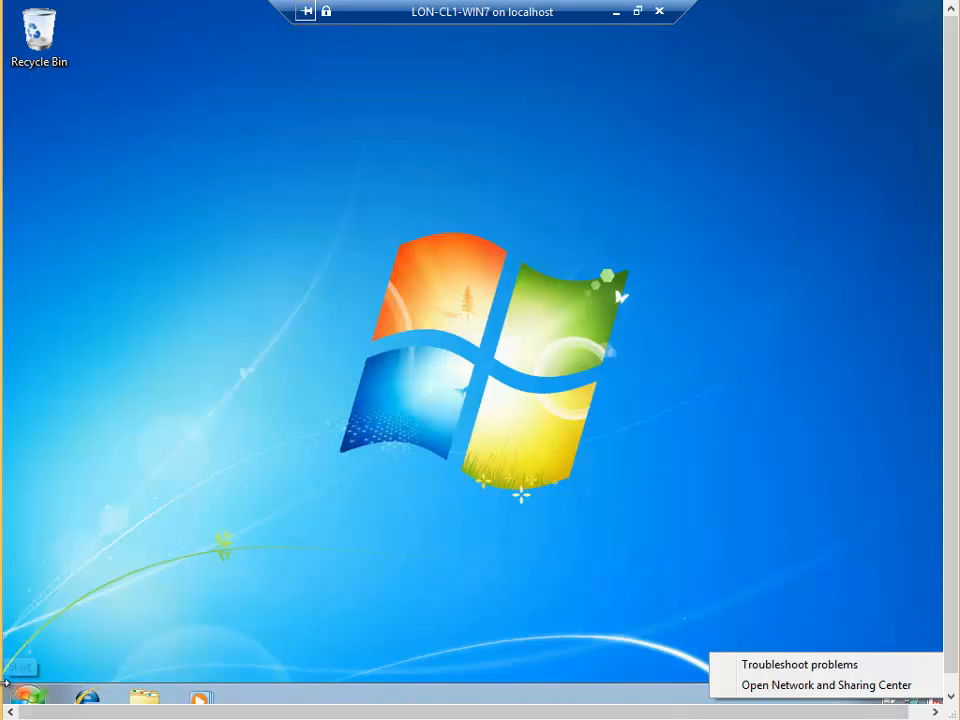
pyautogui.click(28, 702)
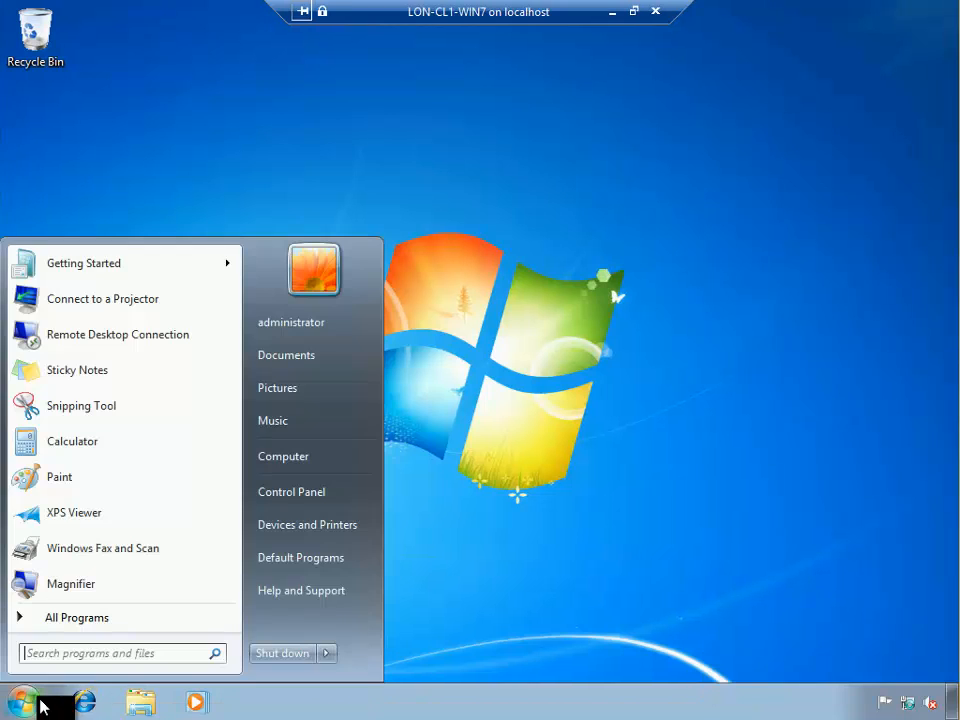
pyautogui.click(77, 652)
pyautogui.write('cmd')
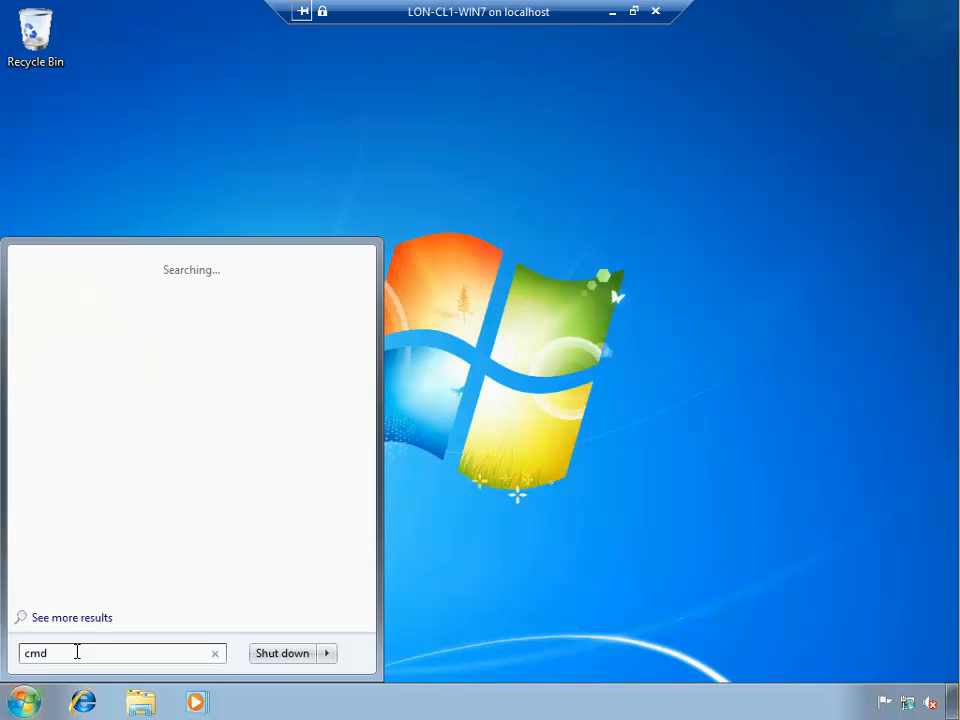
pyautogui.press('Return')
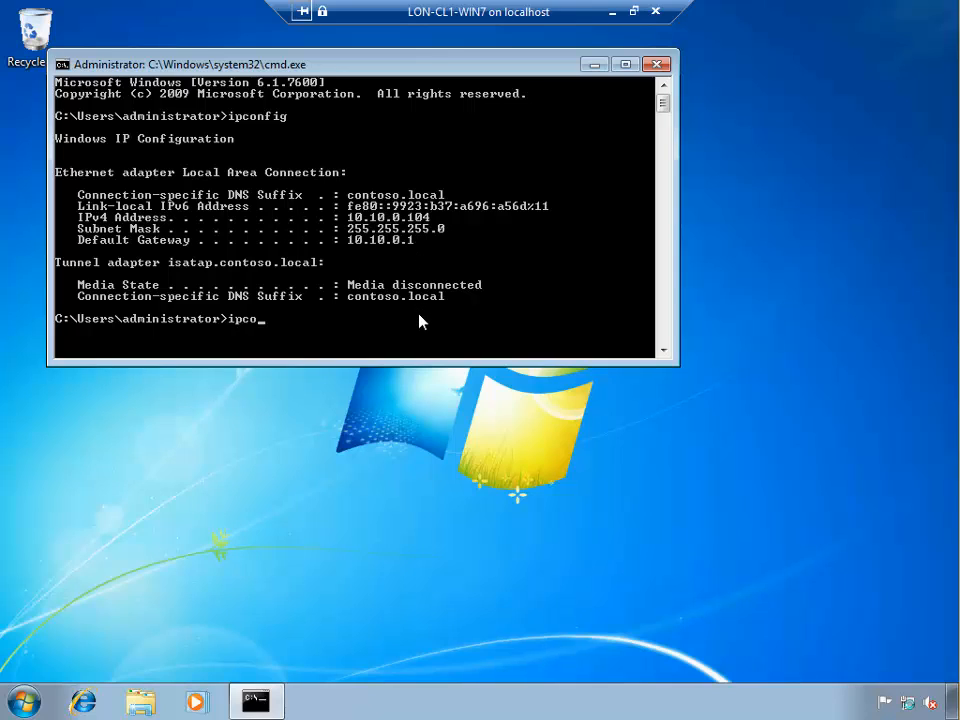
# Run ipconfig /all and mark the 'DHCP Enabled: Yes' line.
pyautogui.write('nfig /all')
pyautogui.press('Return')
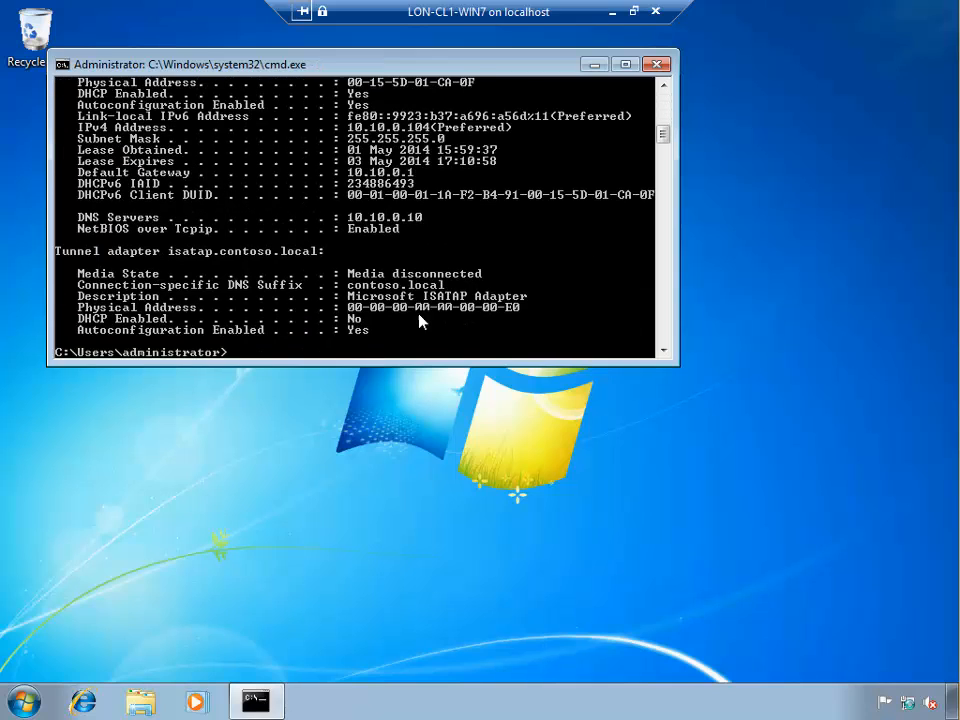
pyautogui.rightClick(345, 107)
pyautogui.click(381, 120)
pyautogui.moveTo(74, 93); pyautogui.dragTo(399, 96)
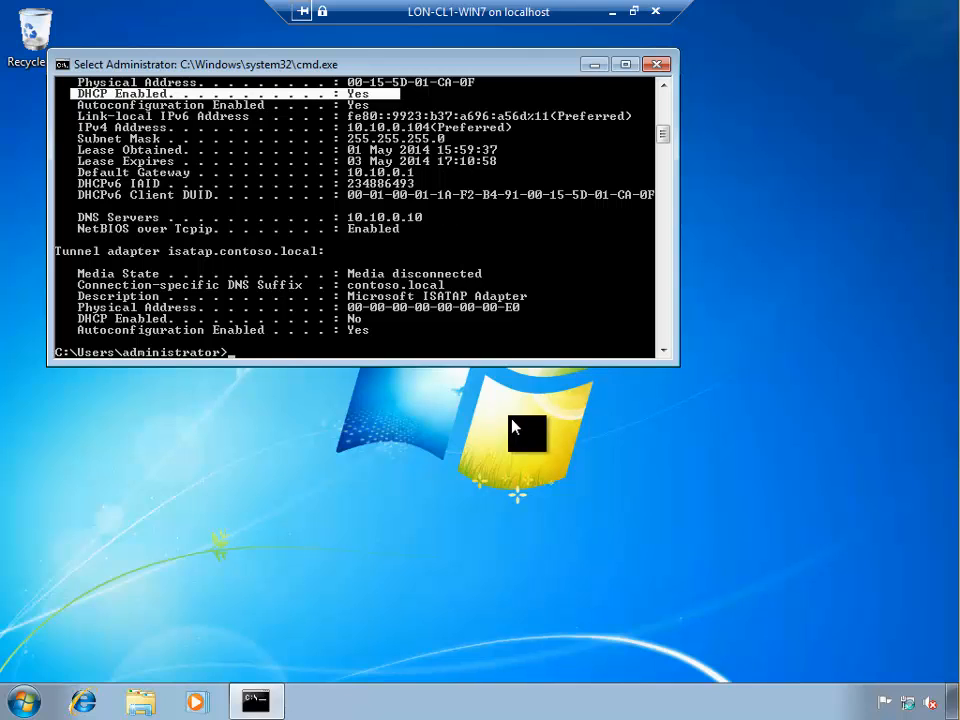
# Open the Network and Sharing Center from the network tray icon and minimise the session.
pyautogui.rightClick(910, 705)
pyautogui.click(886, 695)
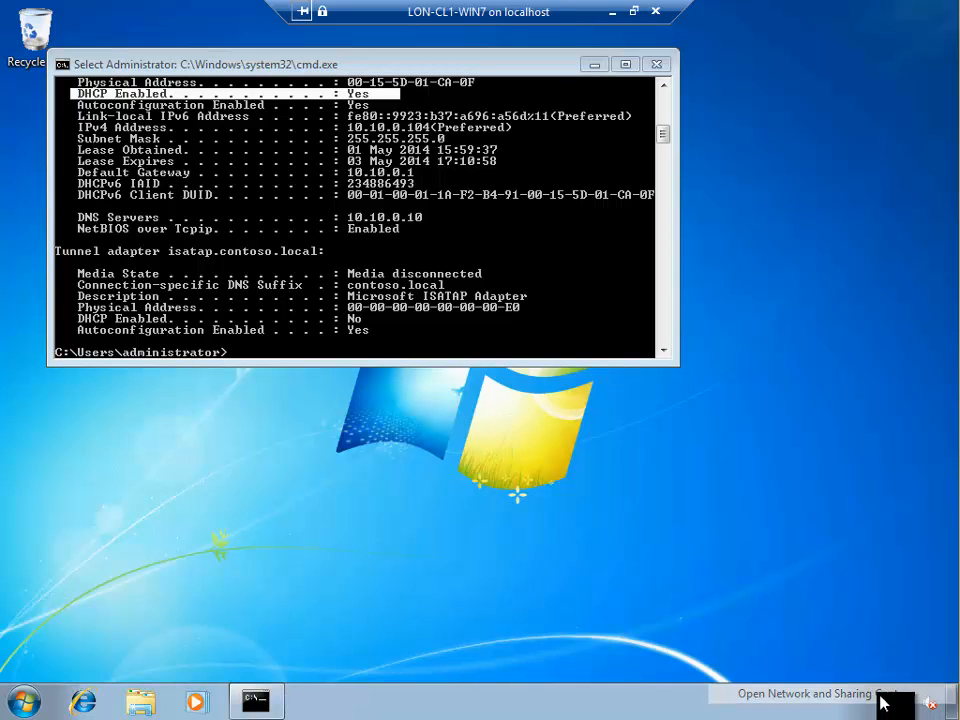
pyautogui.click(615, 17)
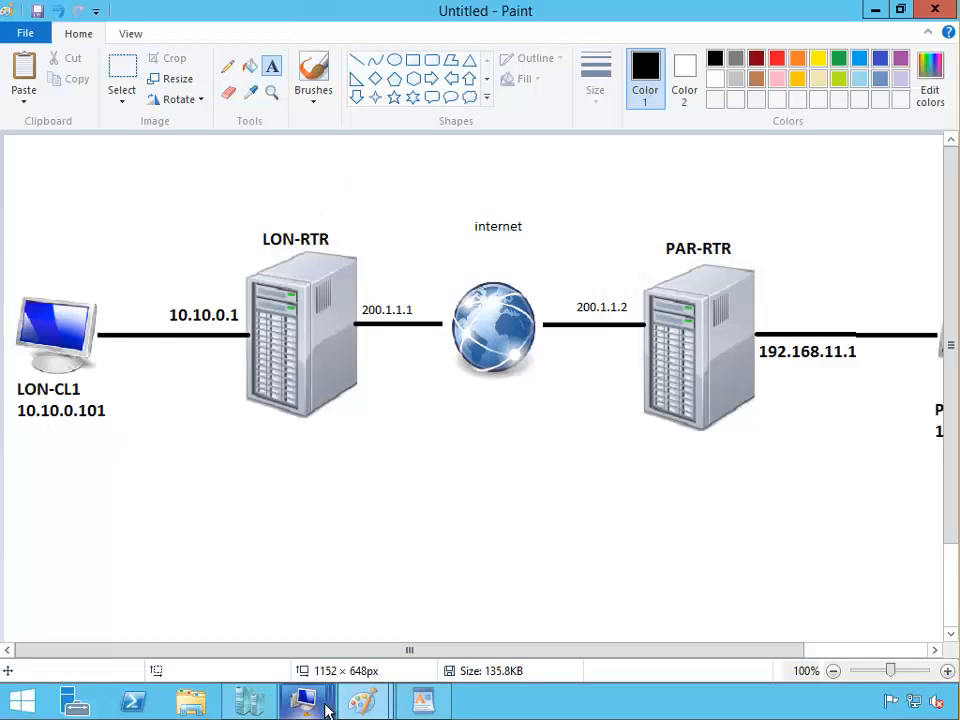
# On LON-CL1-WIN7, open Local Area Connection properties and its Internet Protocol Version 4 settings.
pyautogui.moveTo(301, 700)
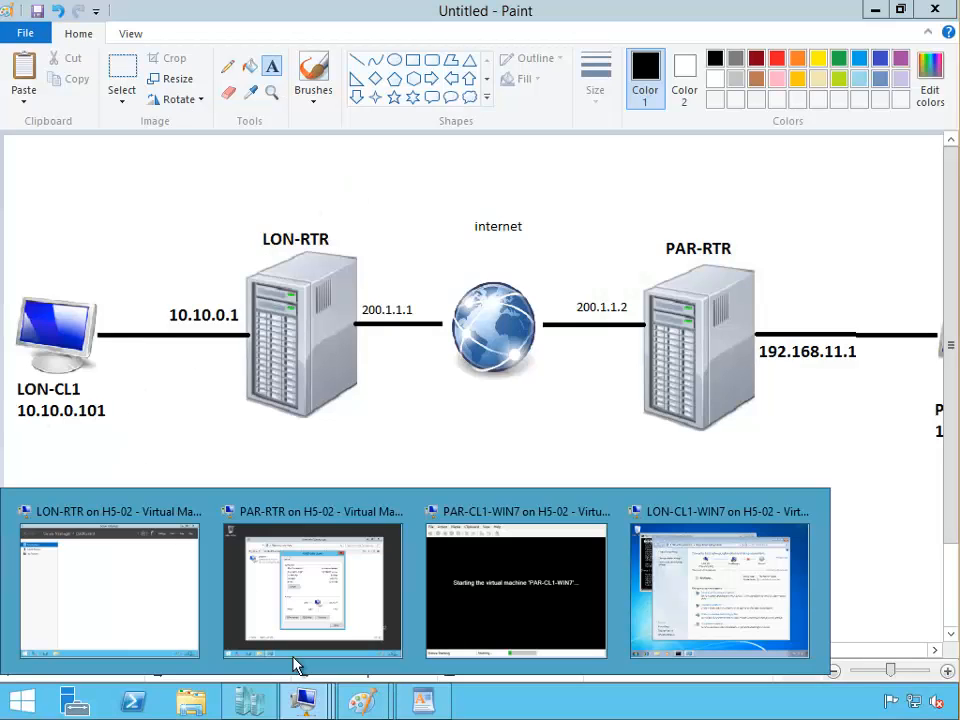
pyautogui.click(705, 597)
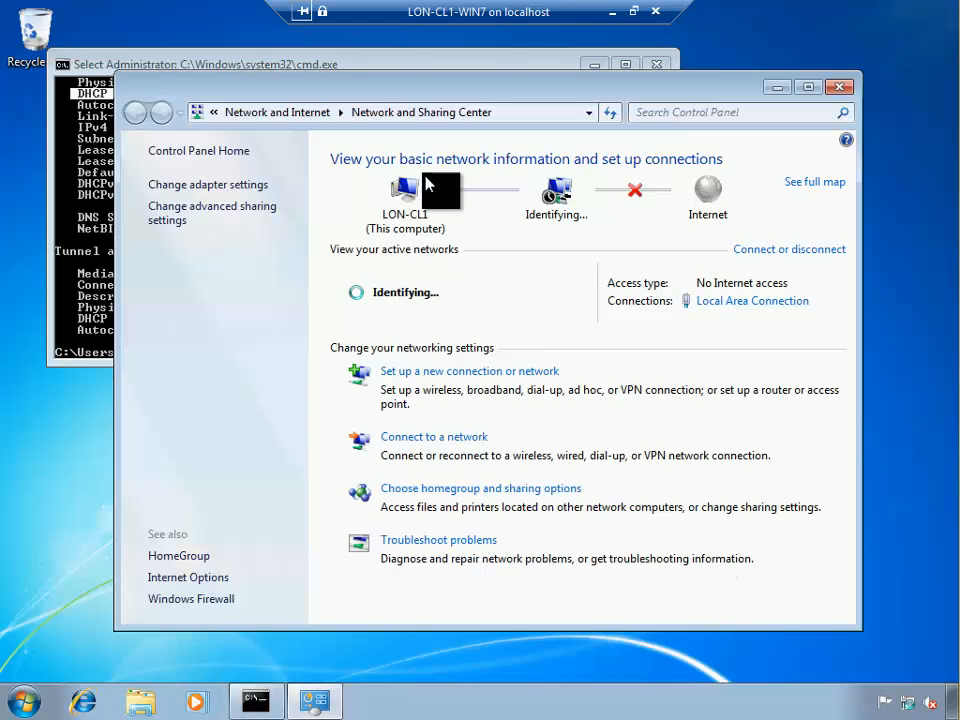
pyautogui.click(208, 185)
pyautogui.rightClick(185, 193)
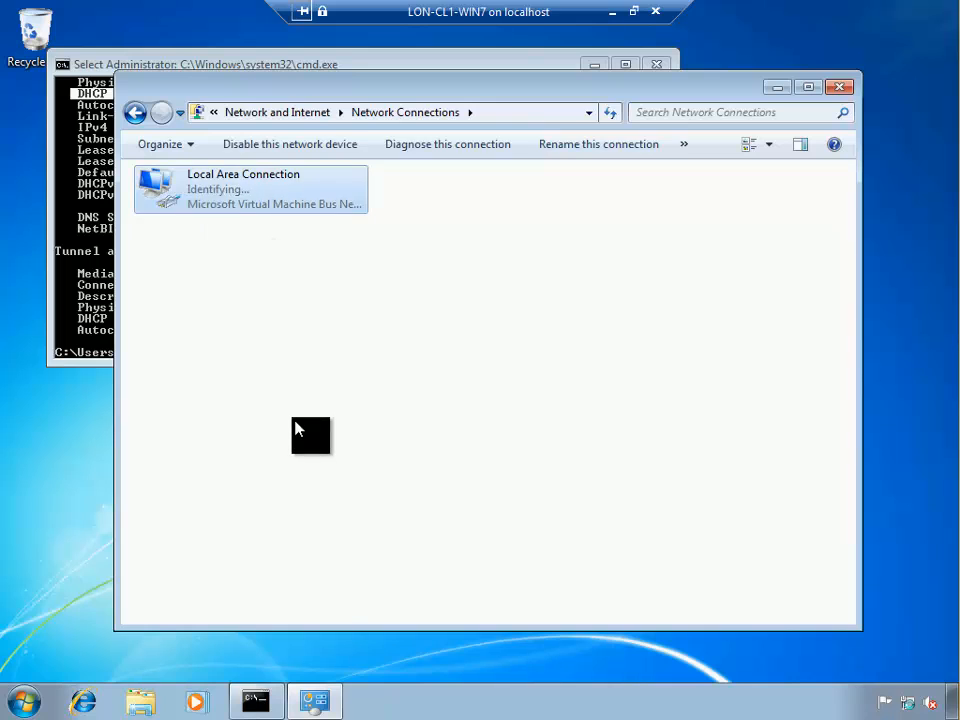
pyautogui.click(272, 368)
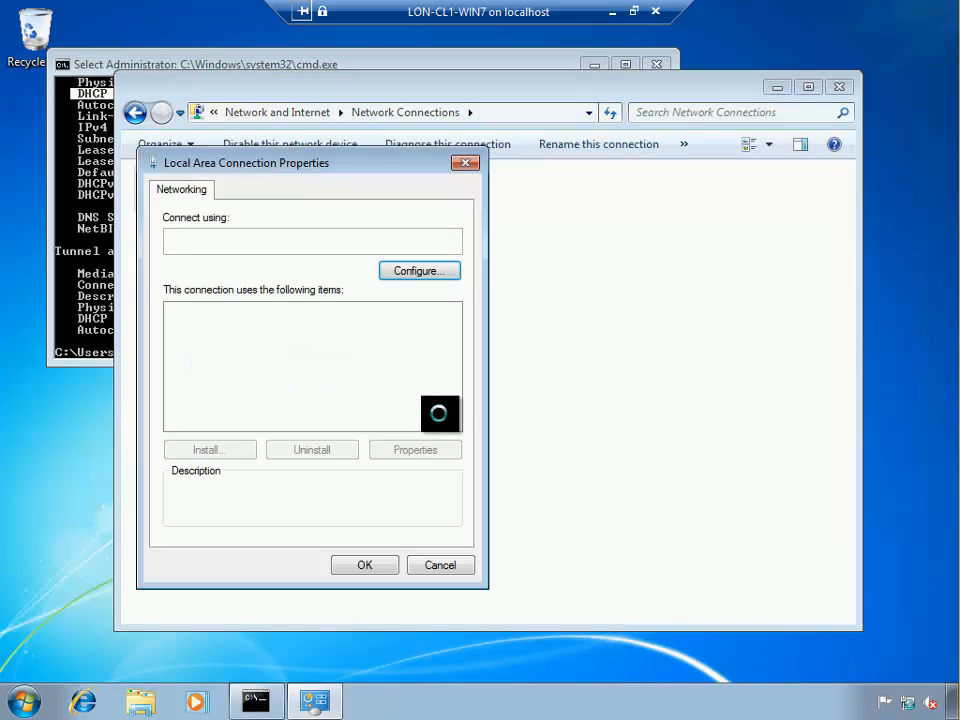
pyautogui.click(328, 391)
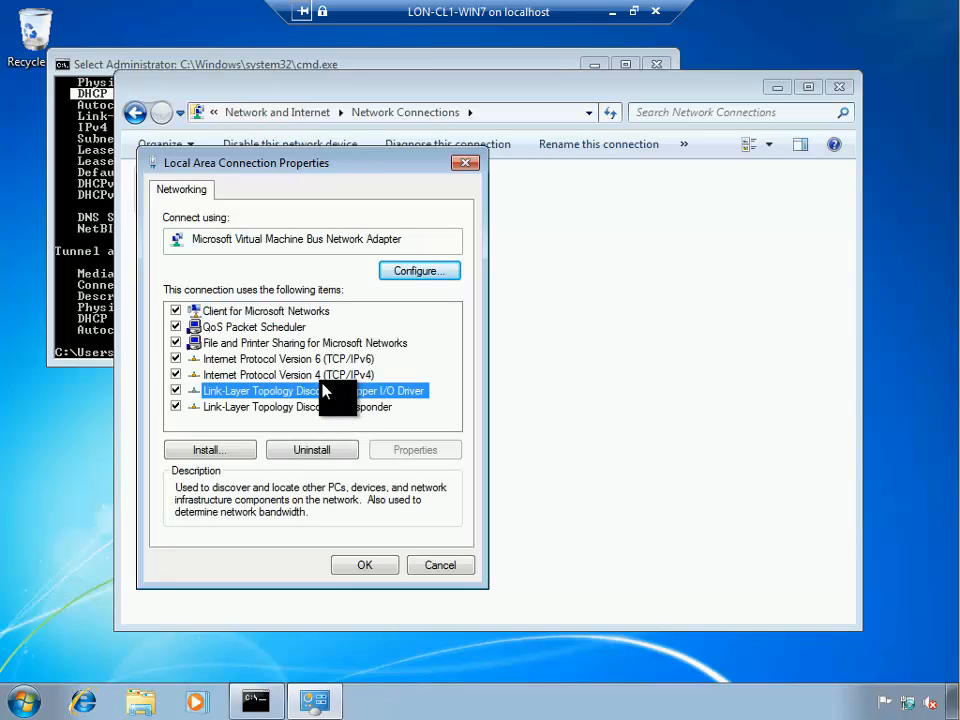
pyautogui.doubleClick(322, 376)
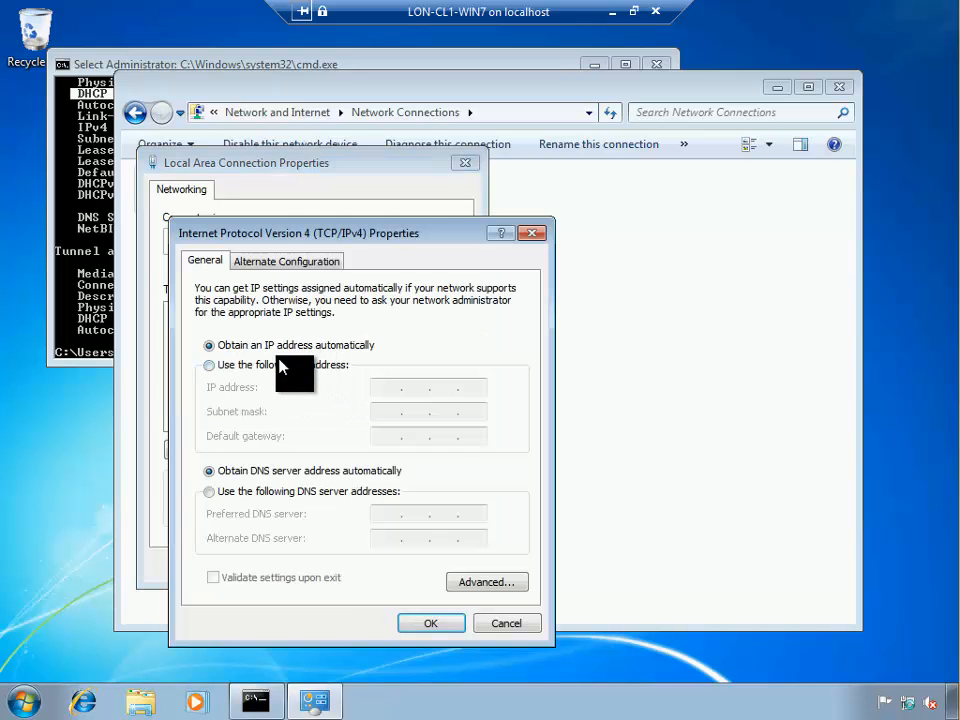
# Set static IP 10.10.0.101, mask 255.255.255.0, gateway 10.10.0.1, and save with OK.
pyautogui.click(282, 365)
pyautogui.click(380, 386)
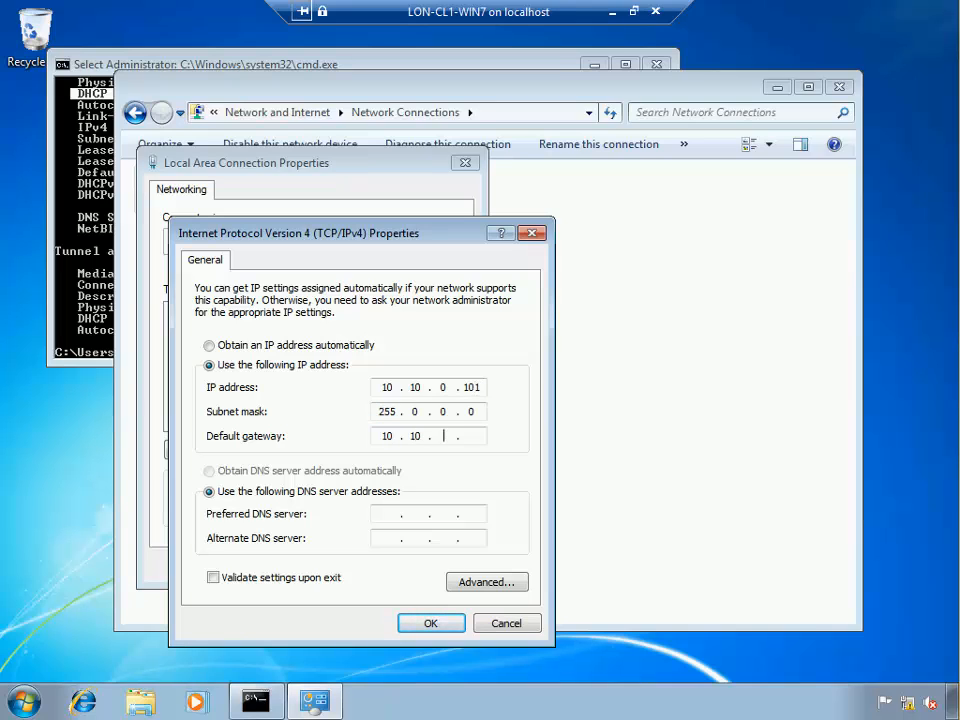
pyautogui.click(610, 12)
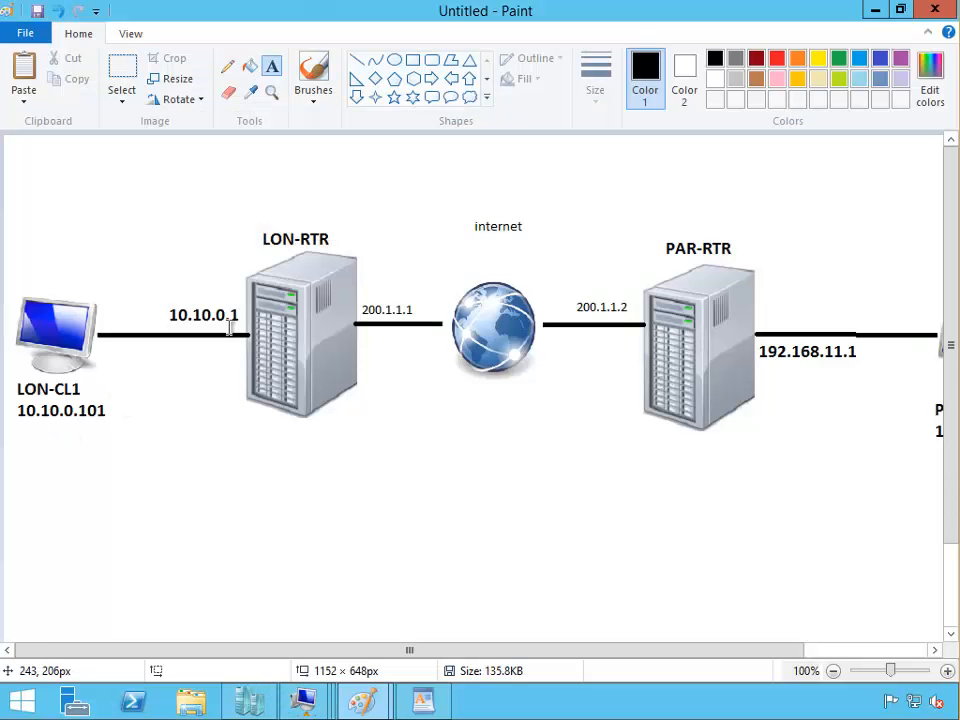
pyautogui.click(296, 710)
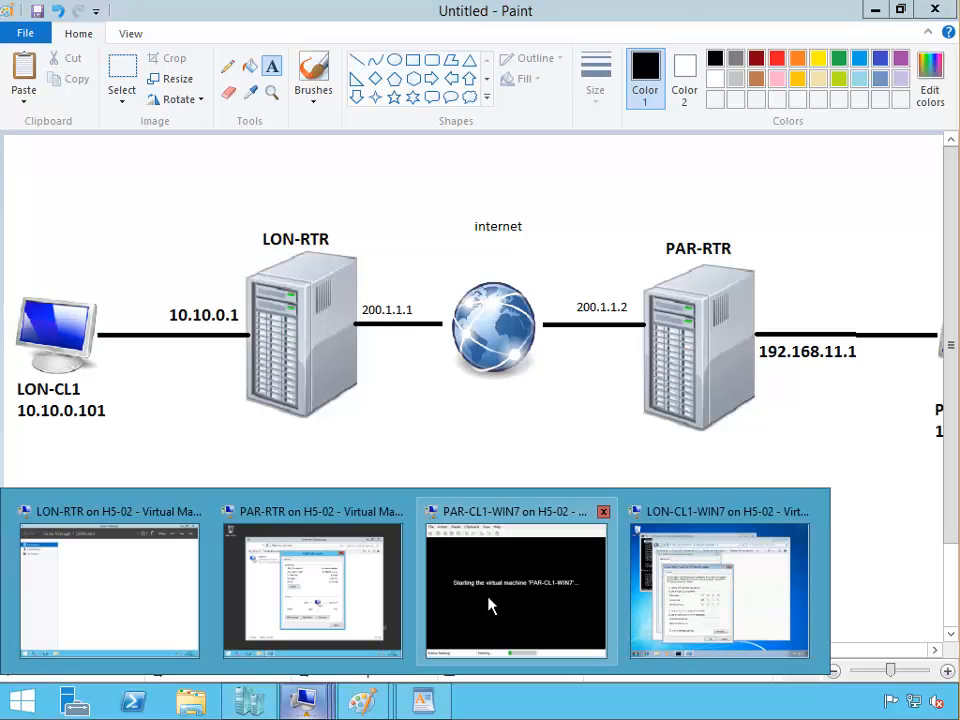
pyautogui.click(718, 579)
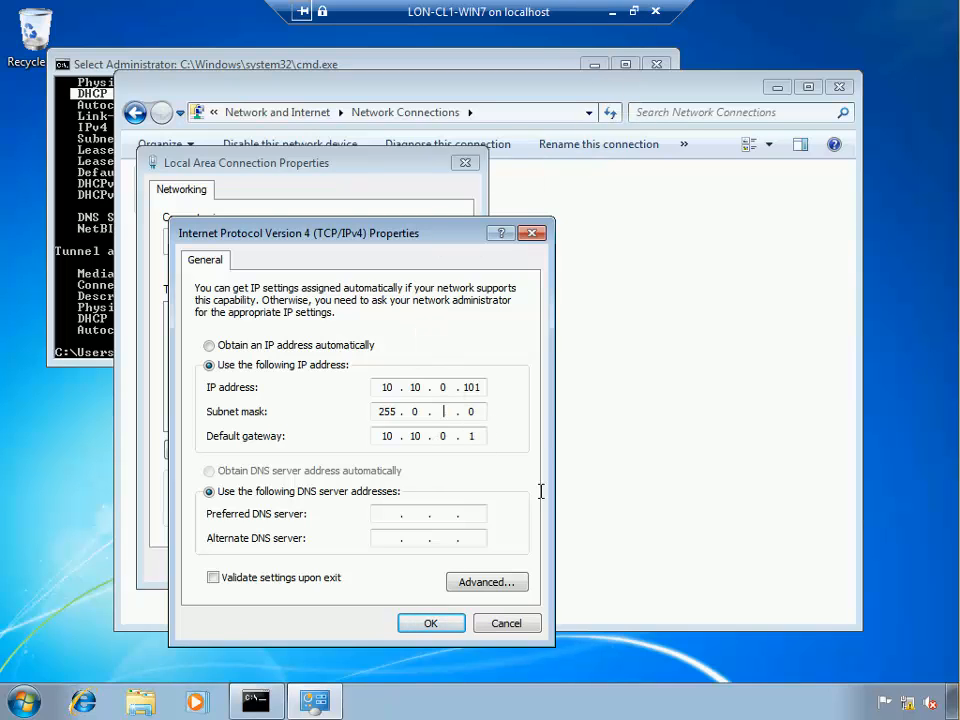
pyautogui.click(430, 624)
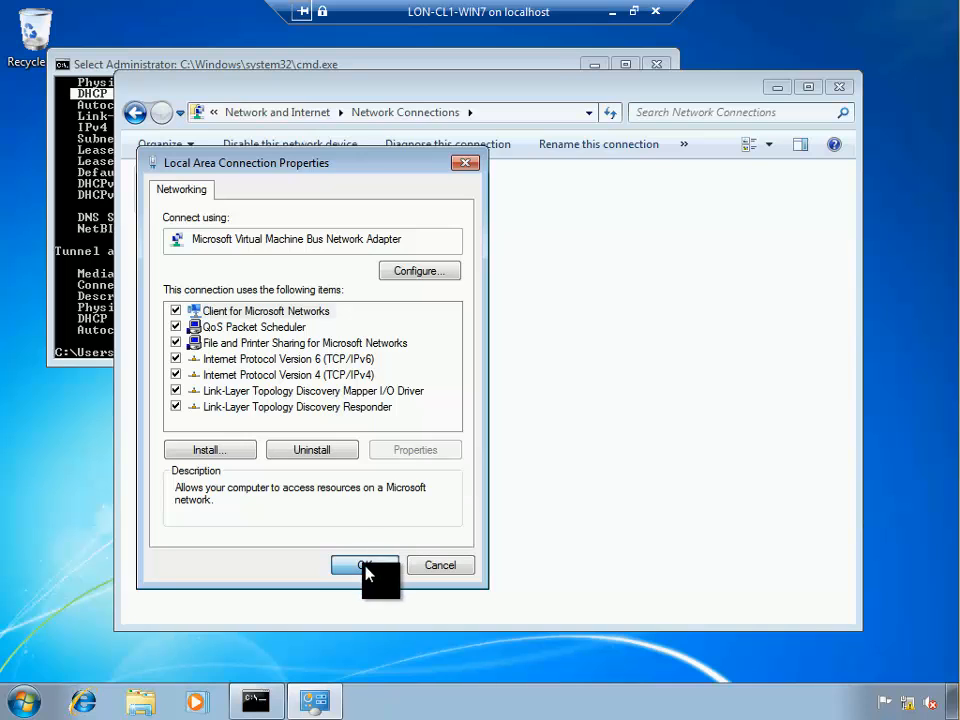
# Rerun ipconfig in the command prompt to show the current IP configuration.
pyautogui.click(80, 258)
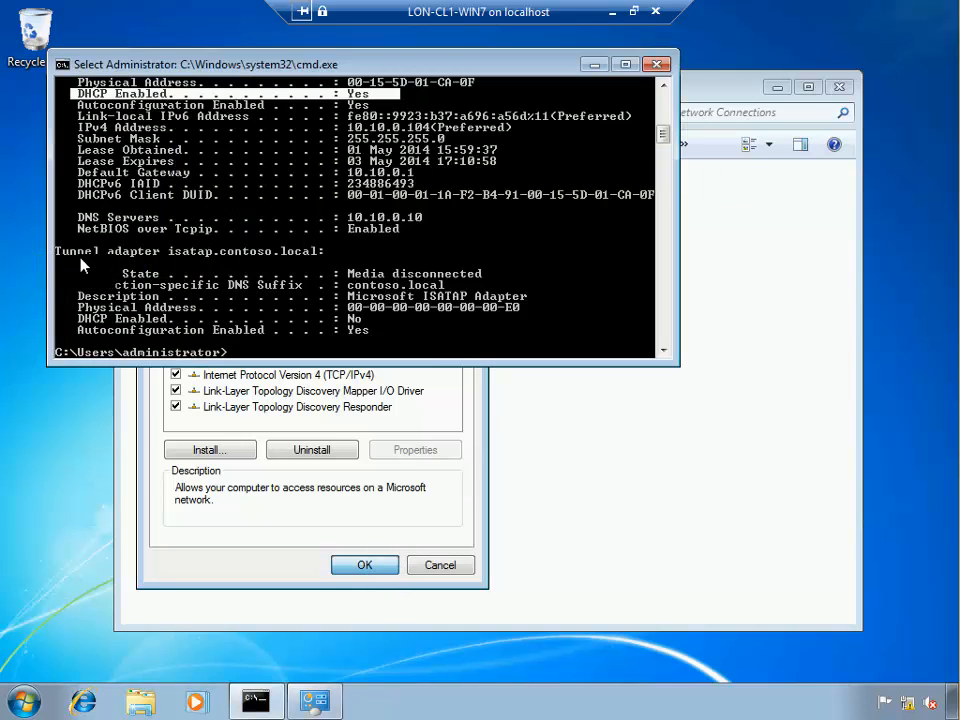
pyautogui.click(141, 262)
pyautogui.press('Up')
pyautogui.press('Return')
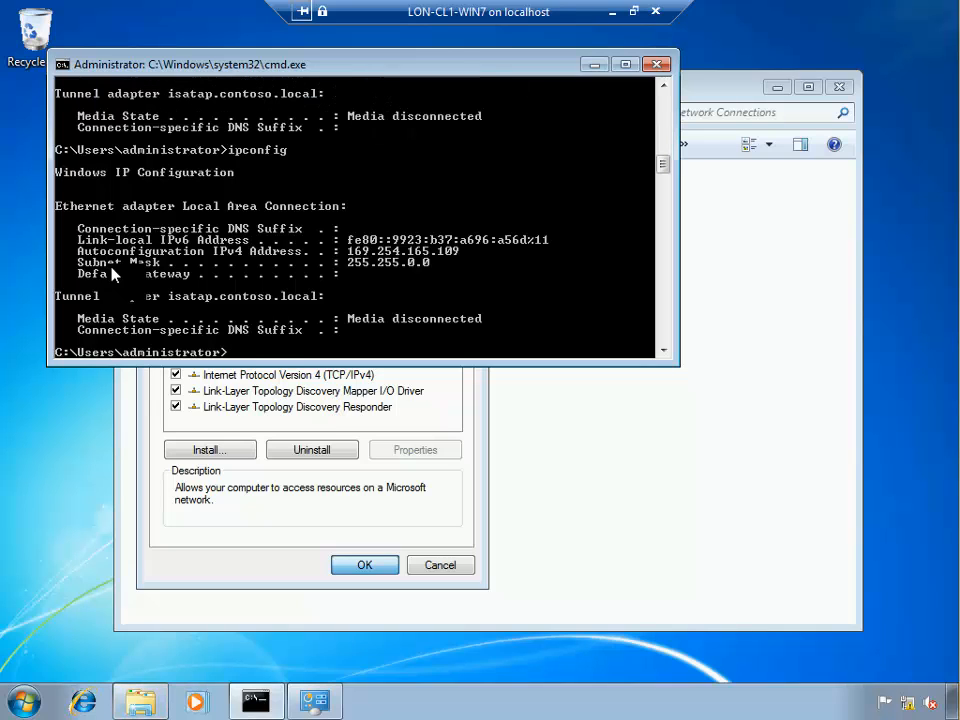
# Confirm Local Area Connection Properties with OK, minimise LON-CL1, and move its taskbar entry right.
pyautogui.click(214, 531)
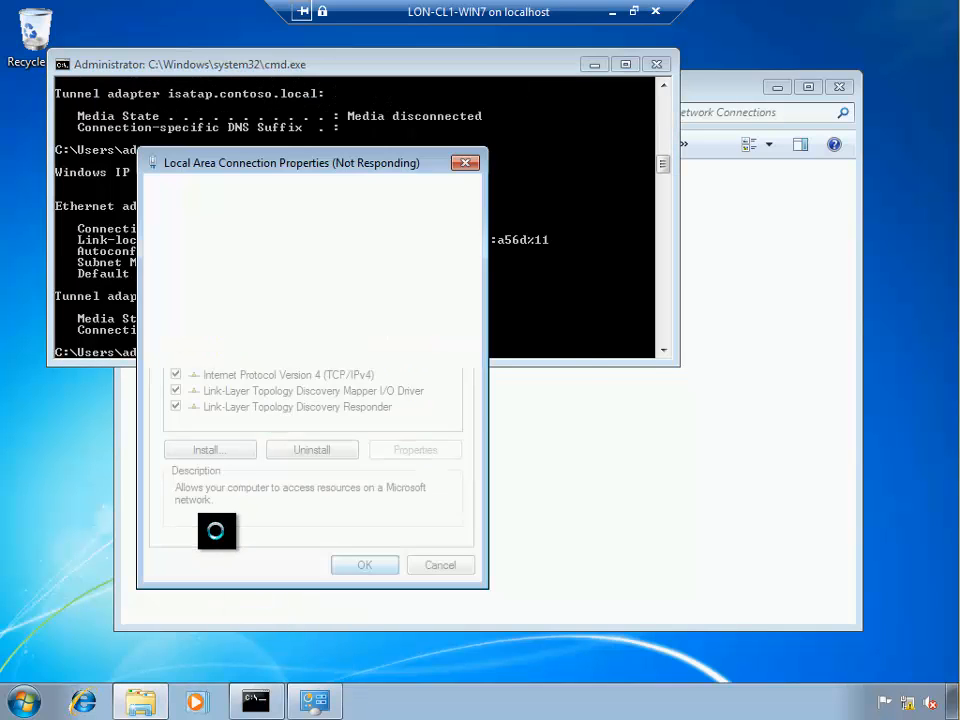
pyautogui.click(614, 12)
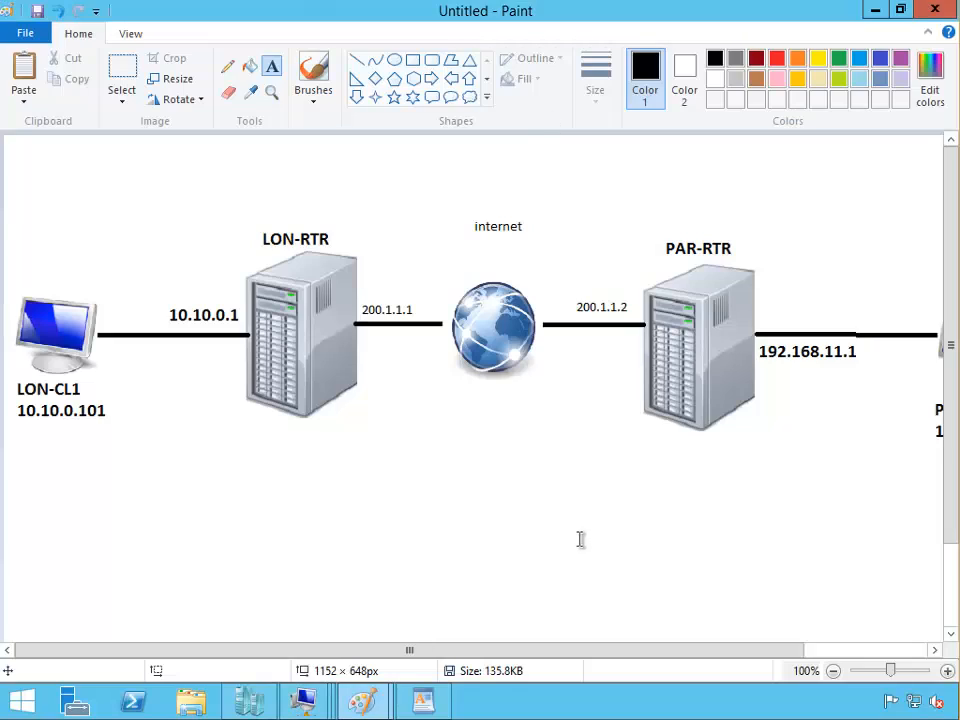
pyautogui.moveTo(315, 704)
pyautogui.mouseDown()
pyautogui.moveTo(447, 645)
pyautogui.moveTo(561, 672)
pyautogui.moveTo(576, 662)
pyautogui.mouseUp()
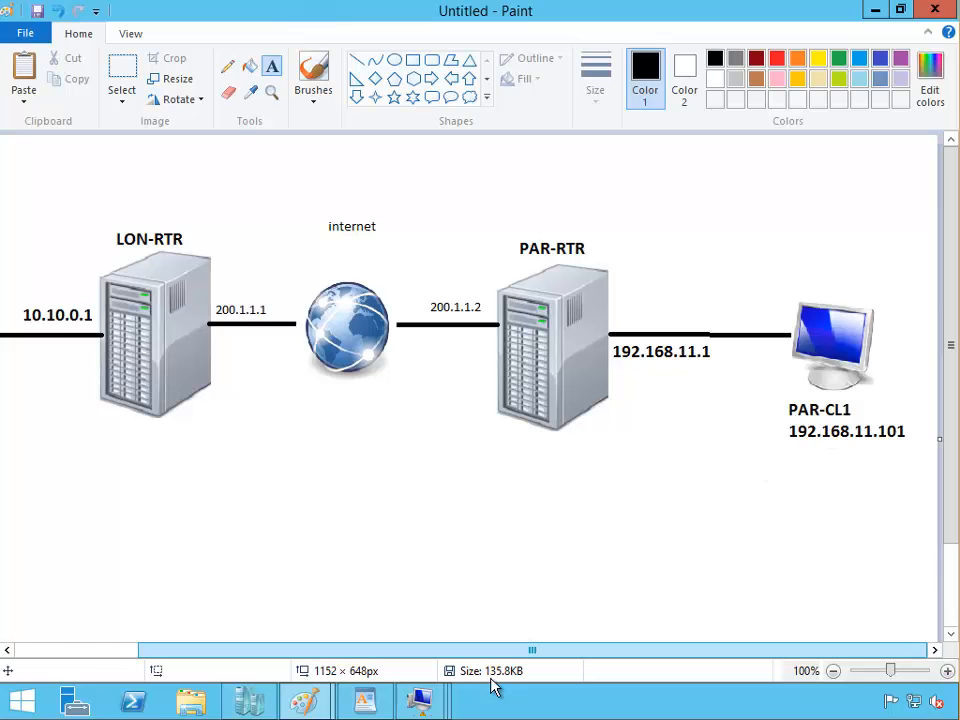
# Sign in to PAR-CL1-WIN7 full screen with the second administrator account's password, then minimise it.
pyautogui.moveTo(413, 710)
pyautogui.click(521, 618)
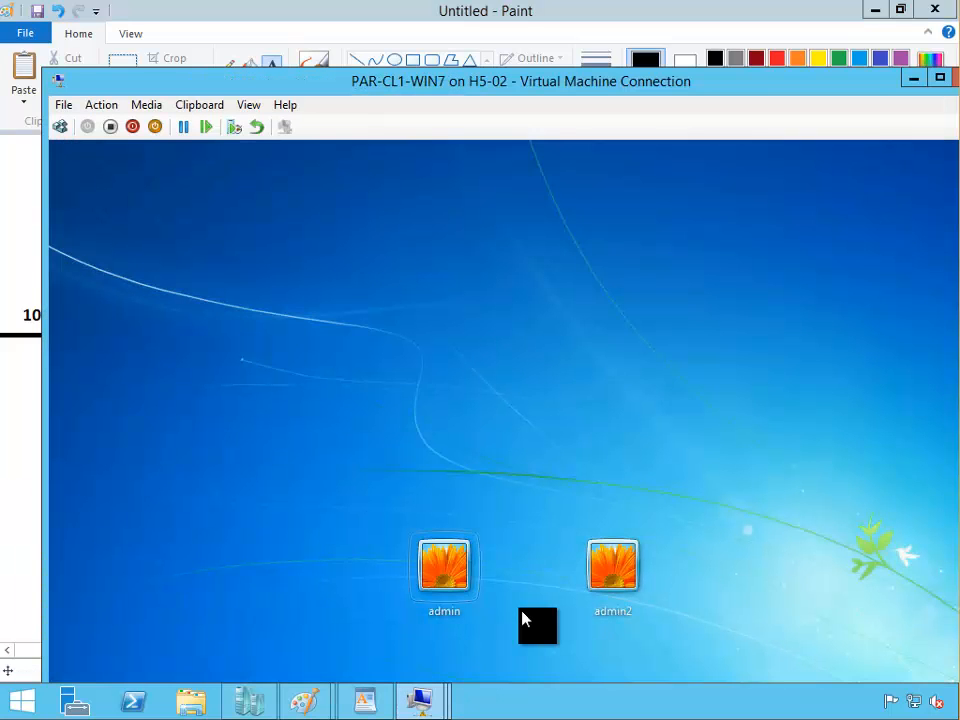
pyautogui.doubleClick(525, 88)
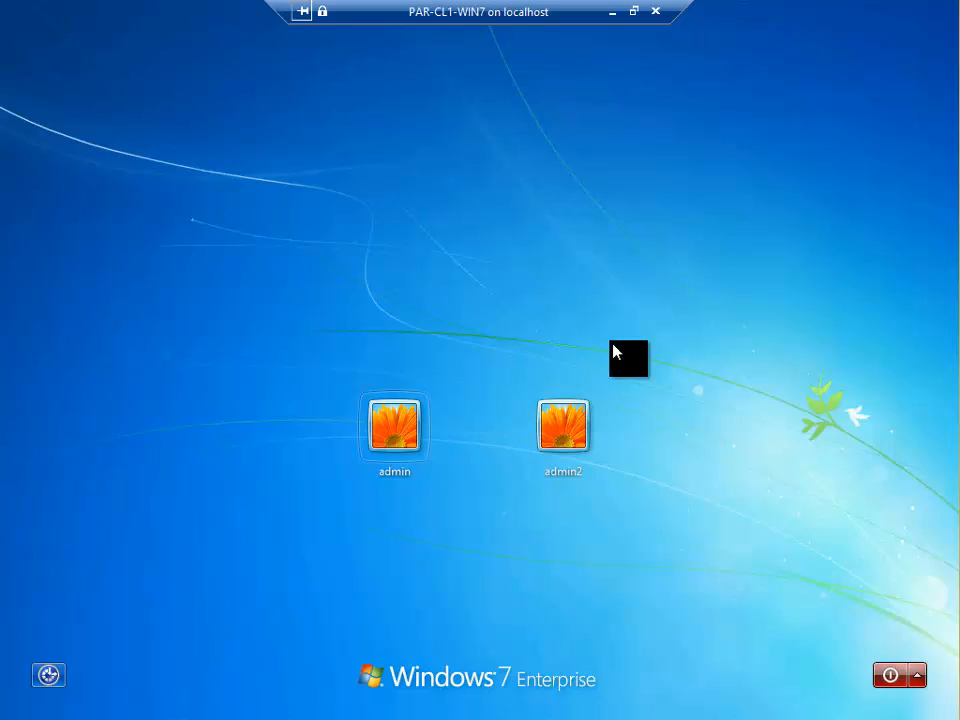
pyautogui.click(566, 446)
pyautogui.click(542, 461)
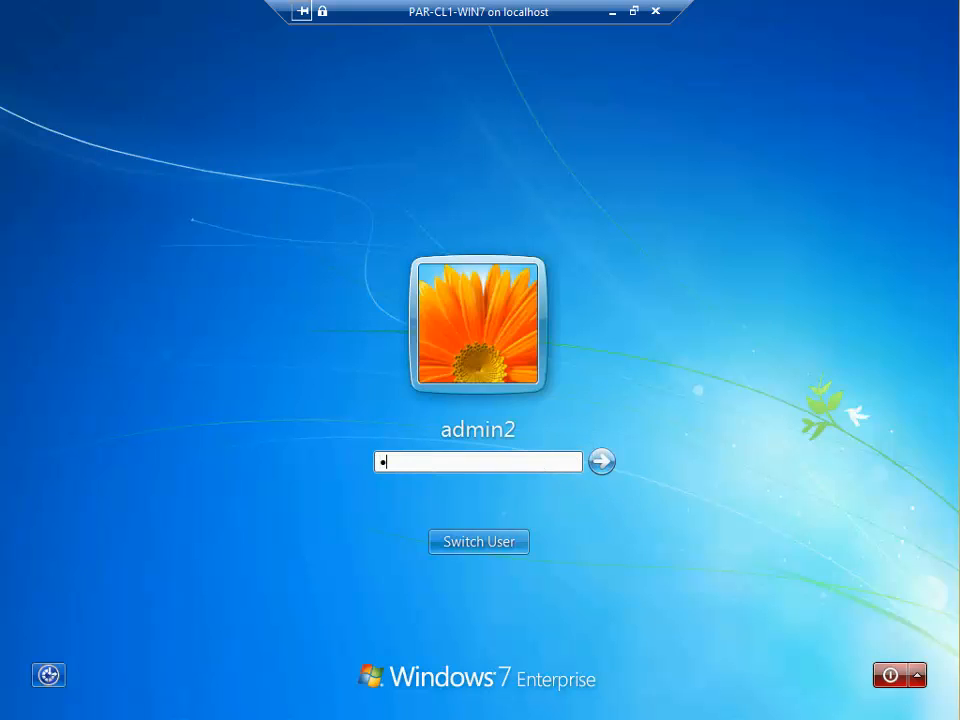
pyautogui.press('Return')
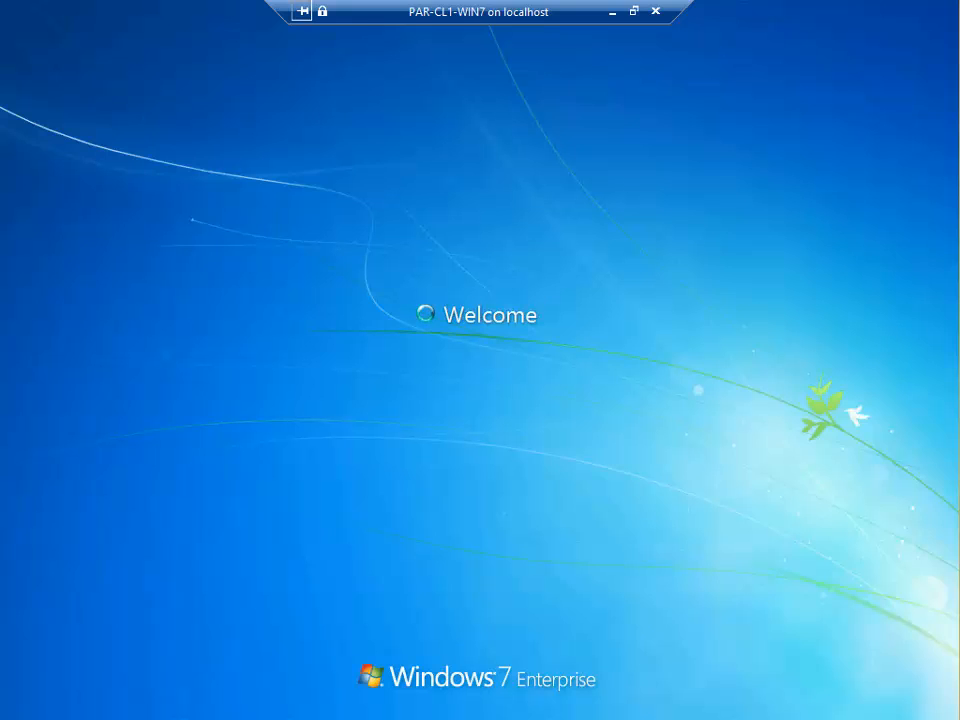
pyautogui.click(611, 12)
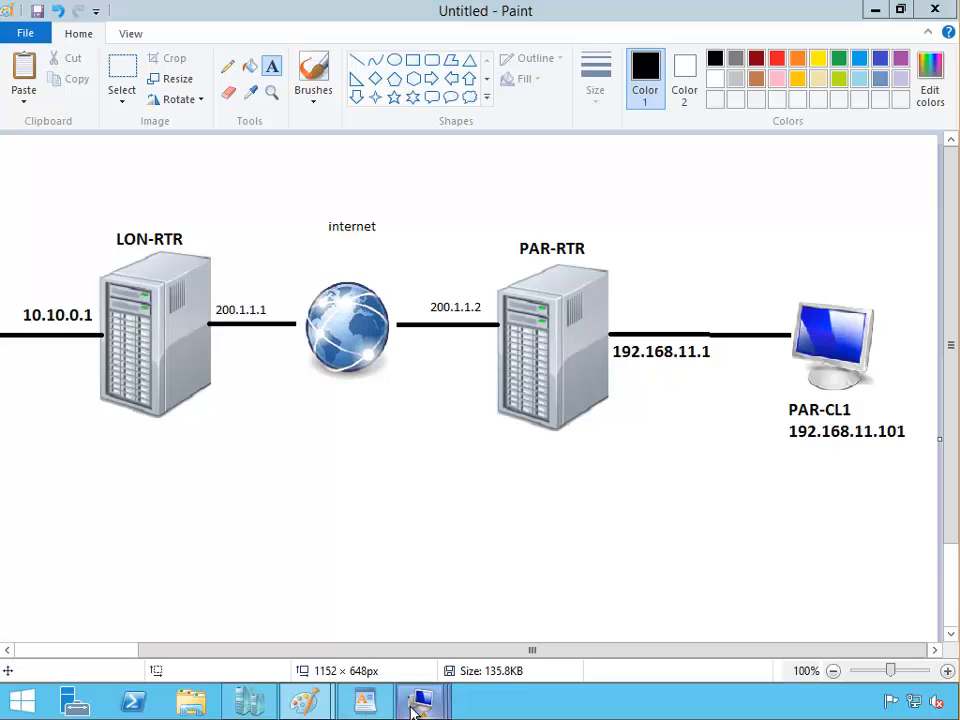
# Run ping 10.10.0.1 on LON-CL1, getting 4 of 4 replies with 0% loss, then minimise.
pyautogui.moveTo(425, 710)
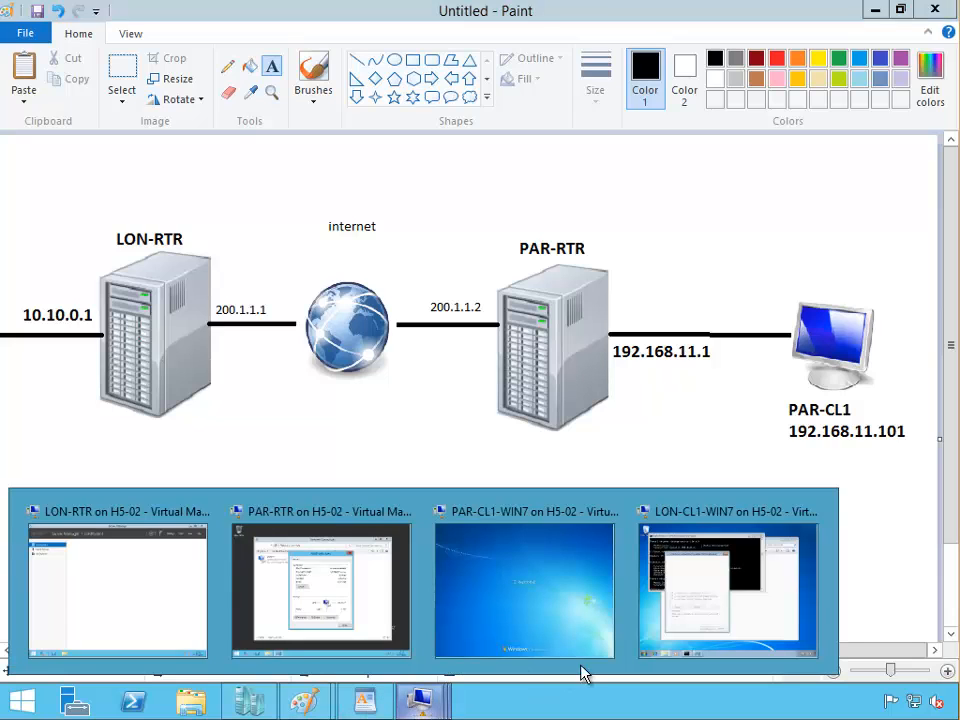
pyautogui.click(686, 615)
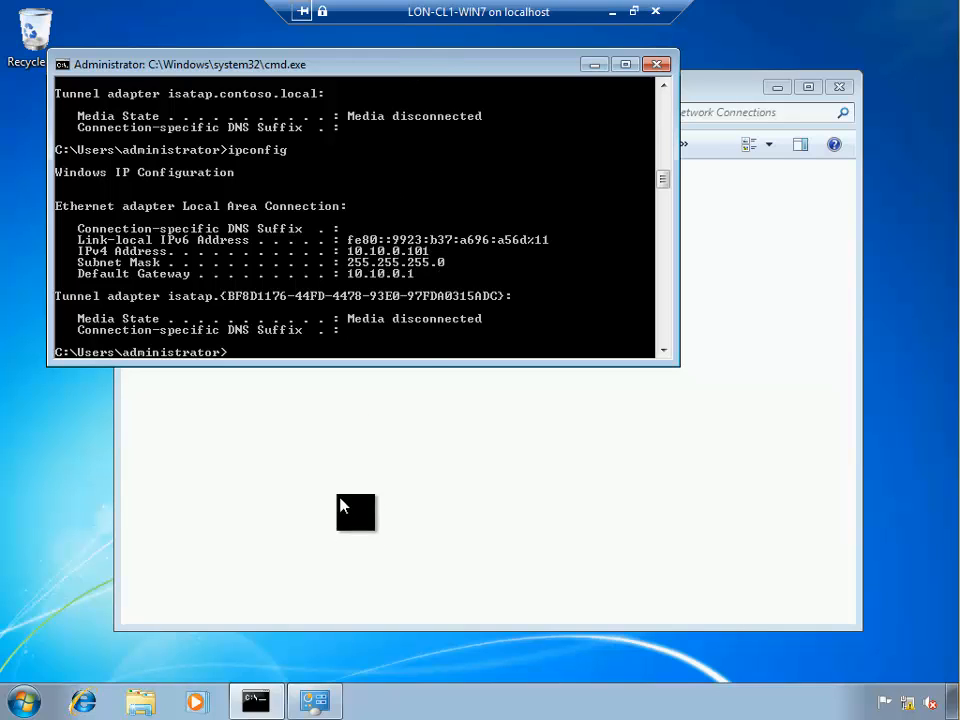
pyautogui.write('ping 10.10.0.1')
pyautogui.press('Return')
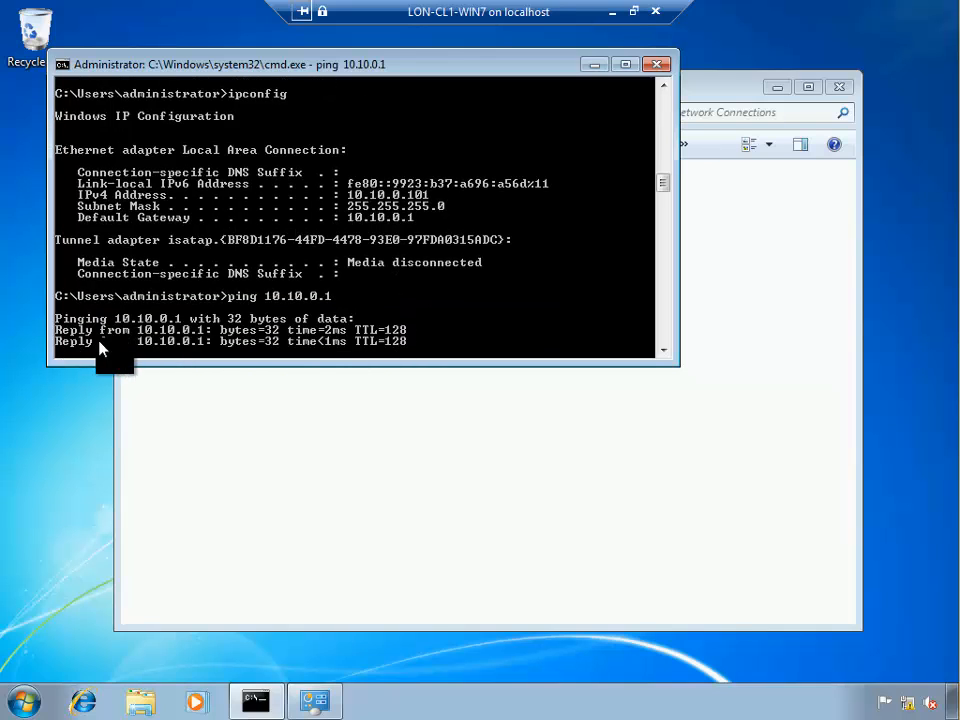
pyautogui.click(610, 12)
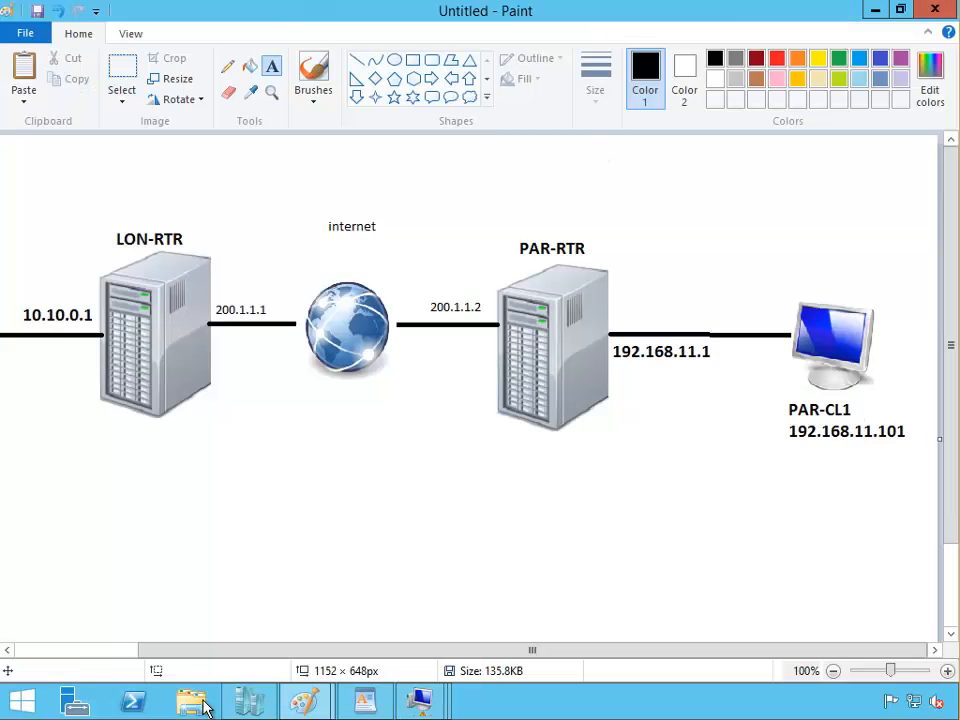